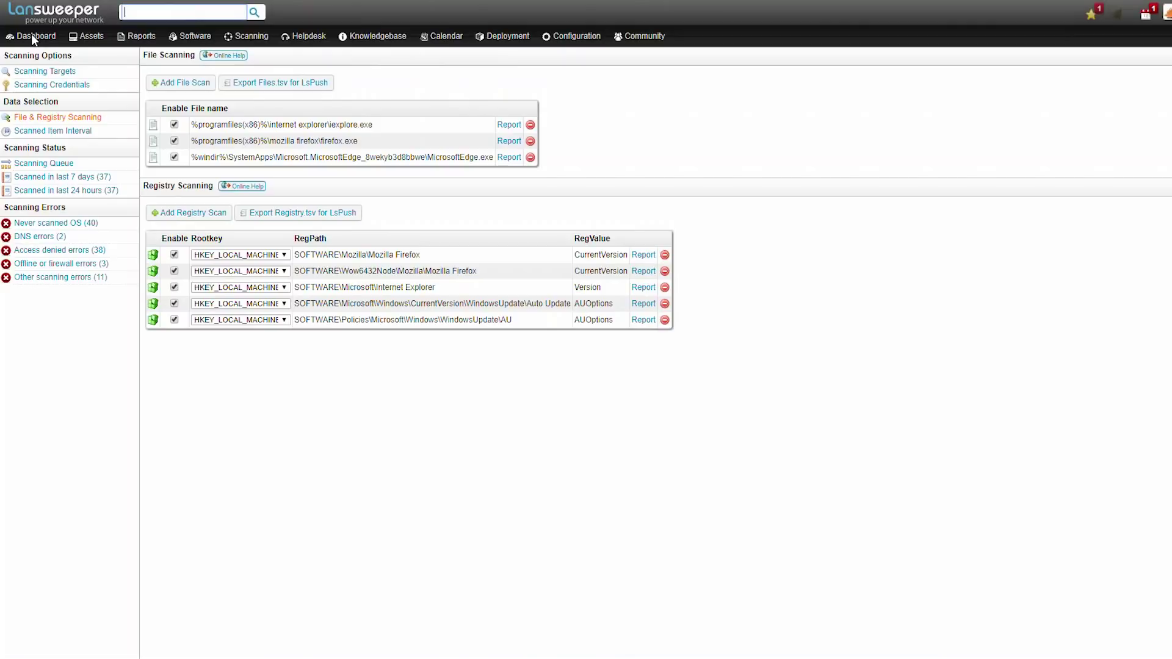
Add a registry scan for the INTEL-SA-00086 Discovery Tool\System Status path with Regvalue System Risk
left_click(251, 37)
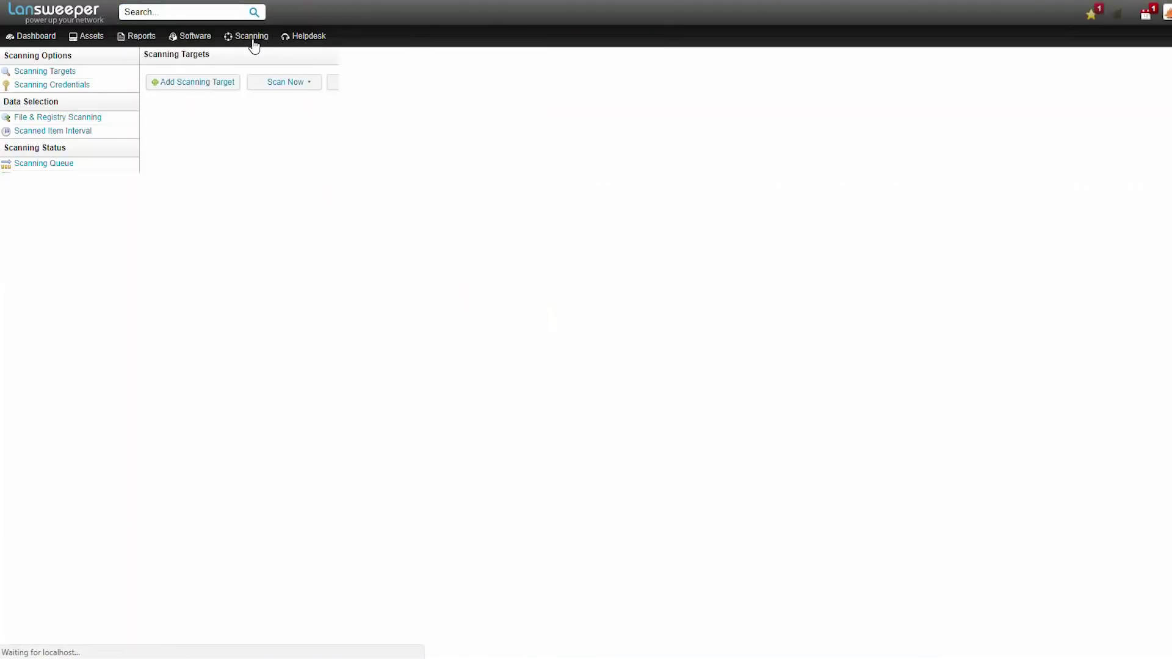
left_click(52, 119)
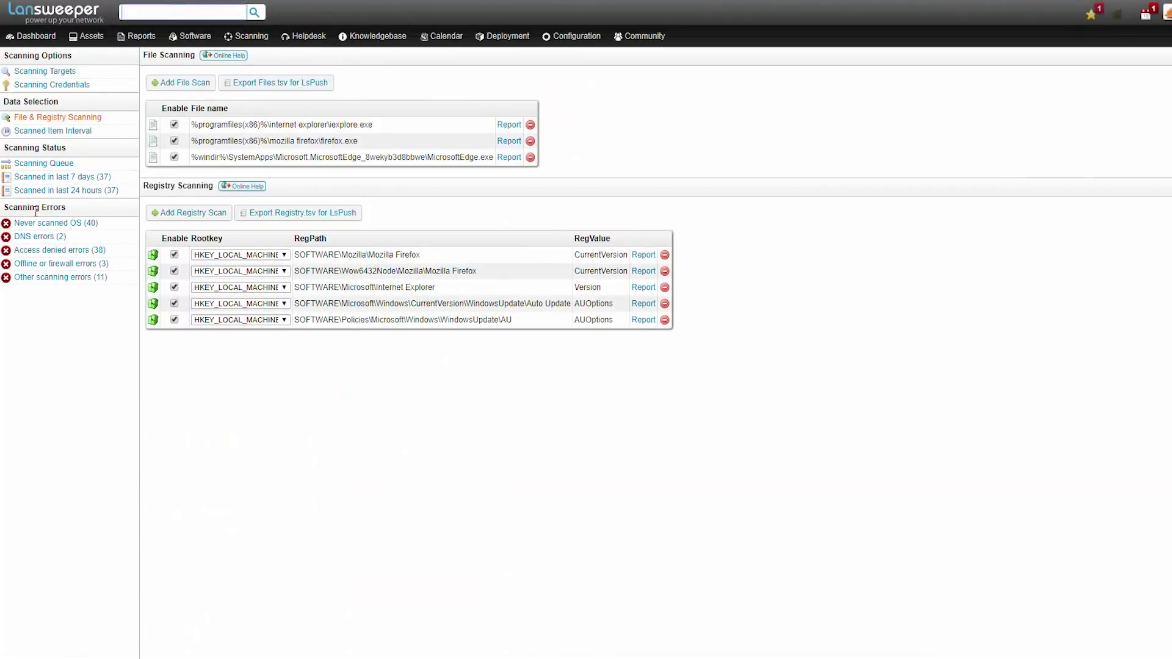
left_click(182, 215)
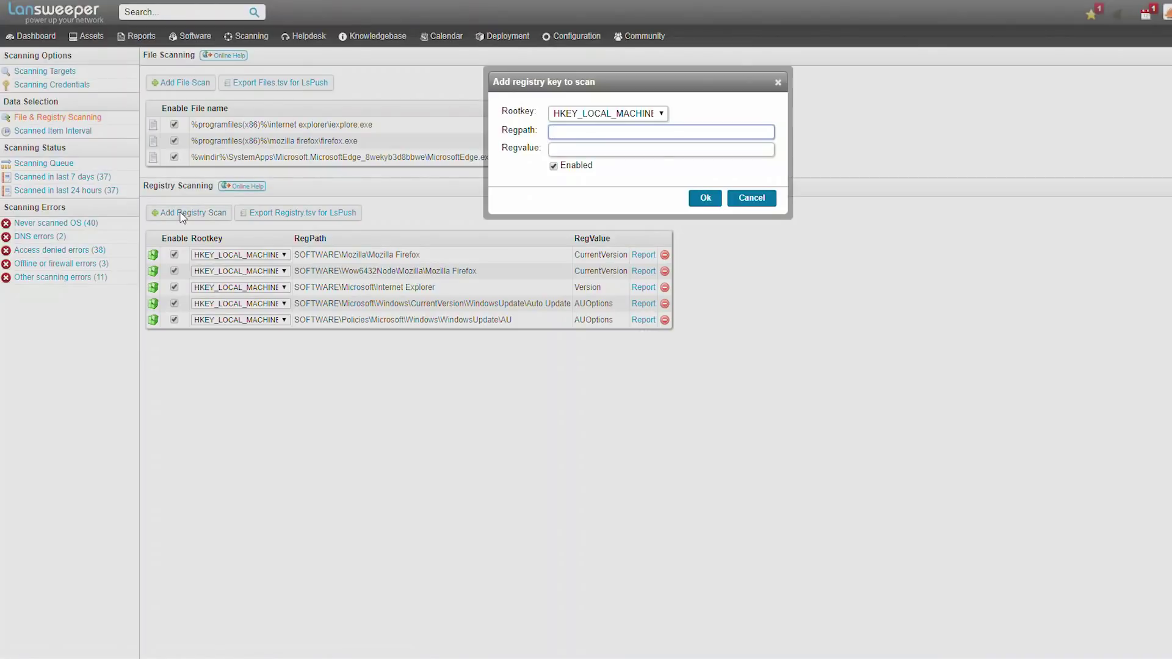
type("HKEY_LOCAL_MACHINE\\SOFTWARE\\Intel\\Setup and Configuration Software\\INTEL-SA-00086 Discovery Tool\\System Status")
key("Home")
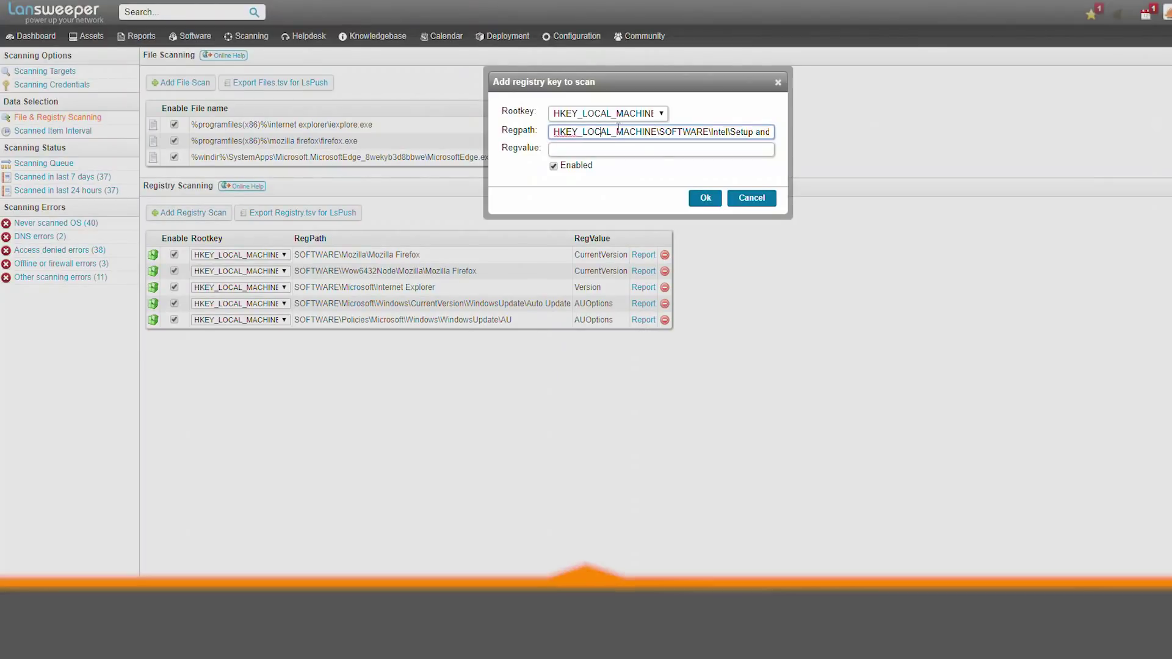
key("shift+End")
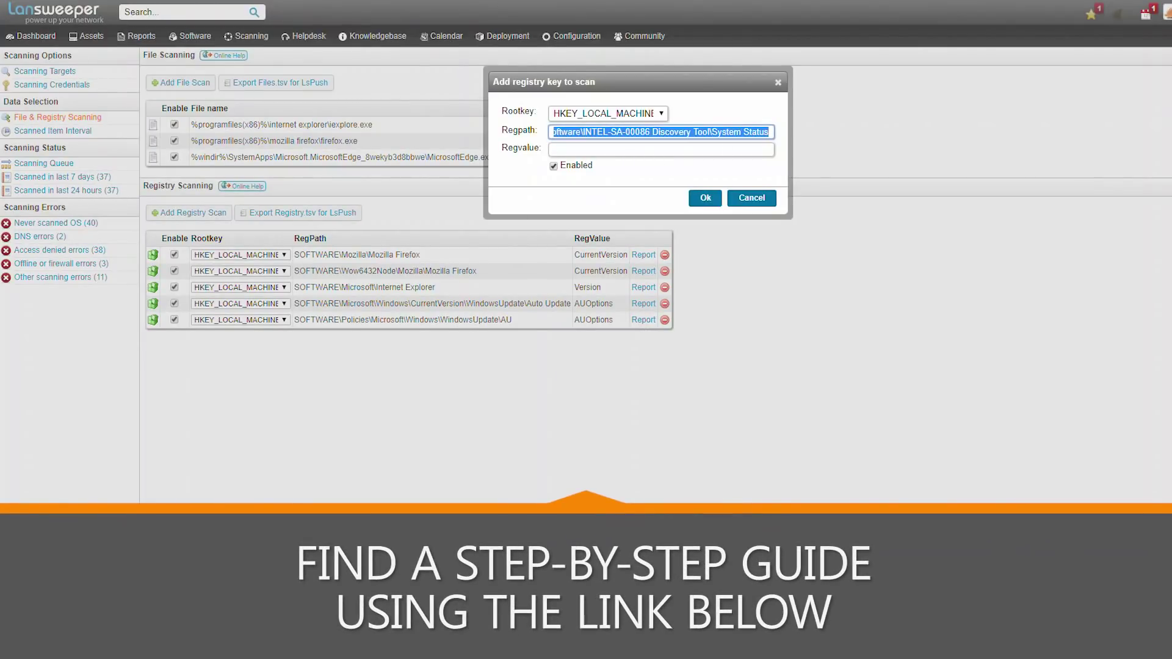
left_click(596, 149)
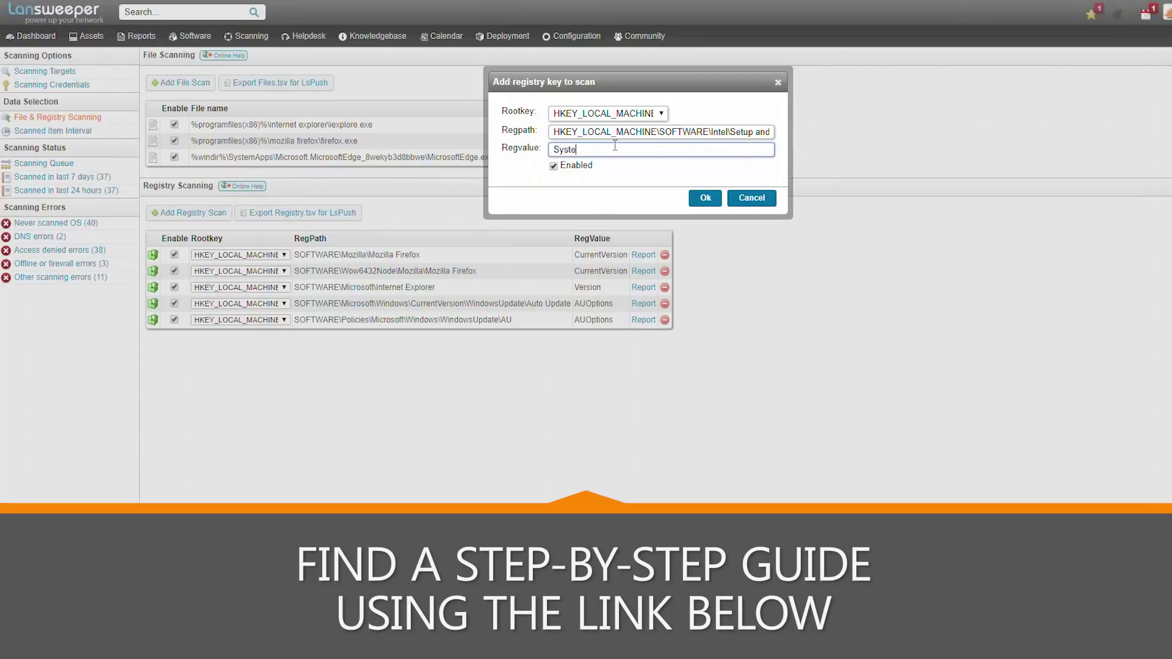
type("System Risk")
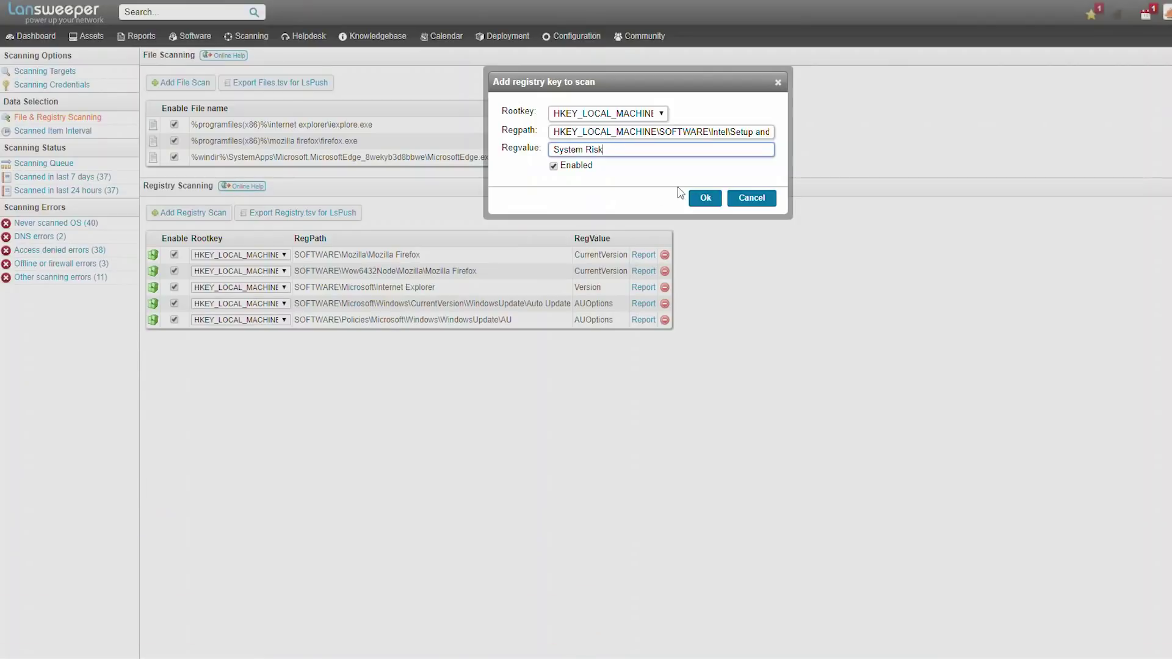
left_click(706, 199)
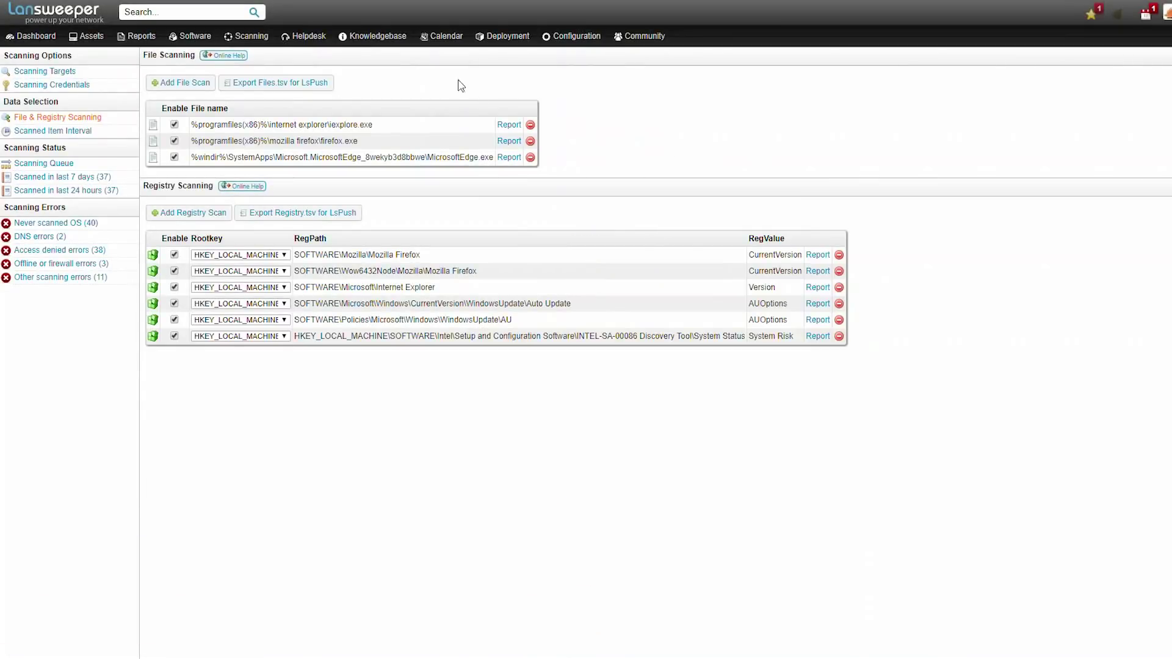
Open Deployment Security Options to view the Default Package Share path and credentials
mouse_move(503, 46)
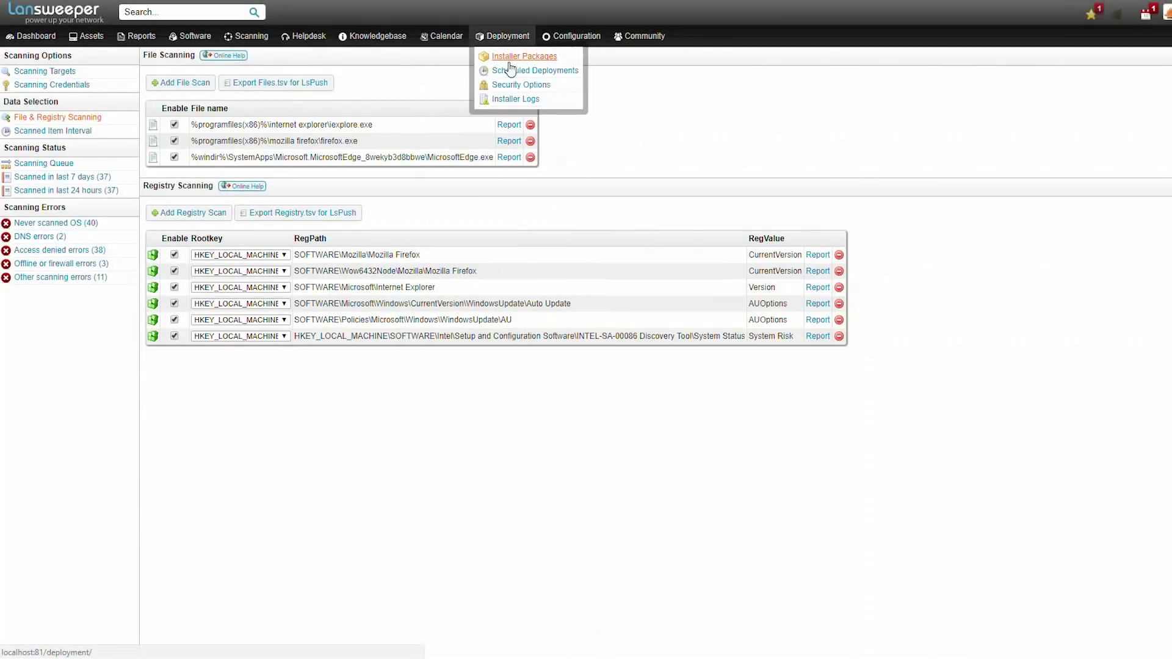
left_click(516, 87)
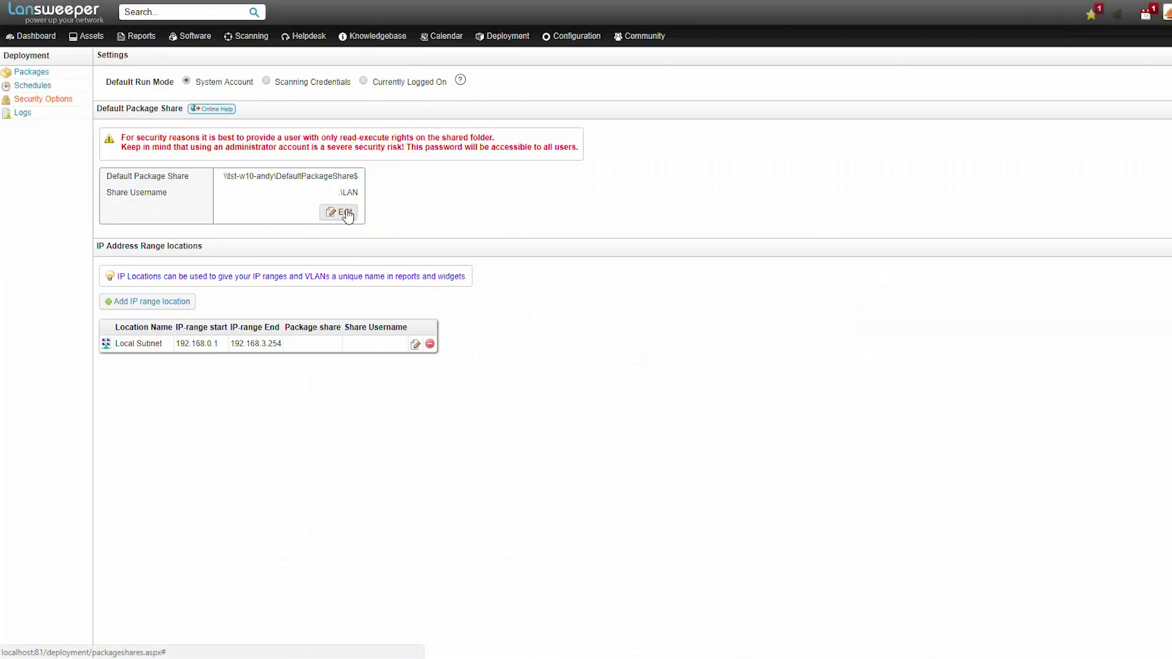
left_click_drag(317, 198, 278, 178)
left_click(309, 190)
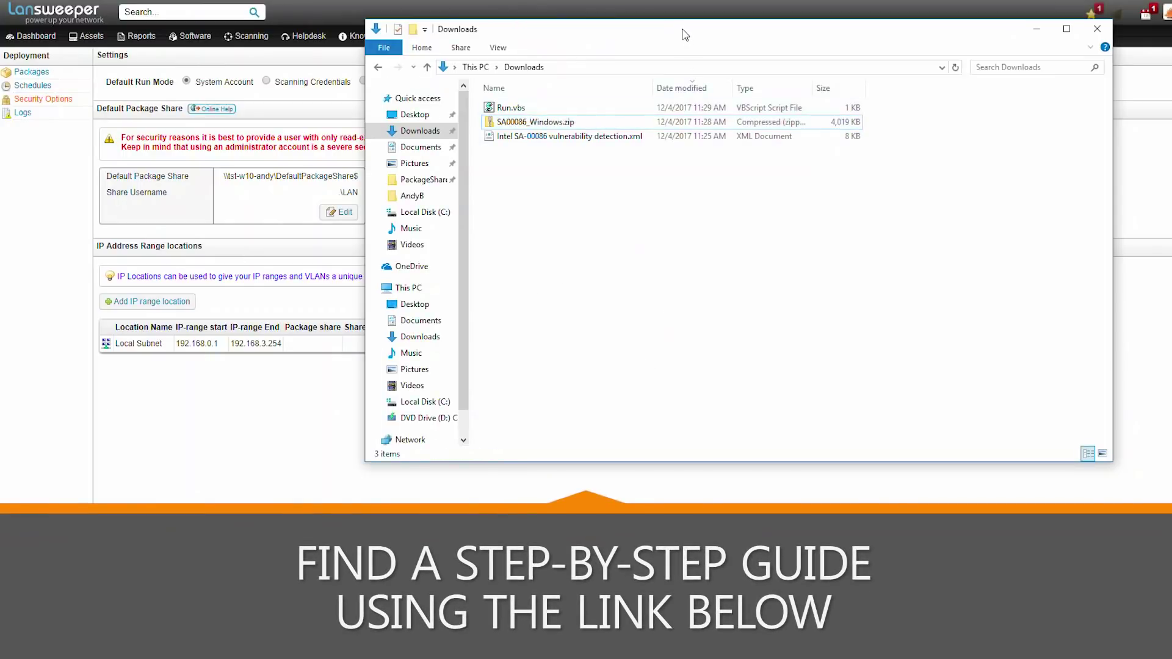
Copy the DiscoveryTool folder from SA00086_Windows.zip into Lansweeper2\PackageShare, granting administrator permission
left_click_drag(685, 31, 783, 84)
left_click(688, 177)
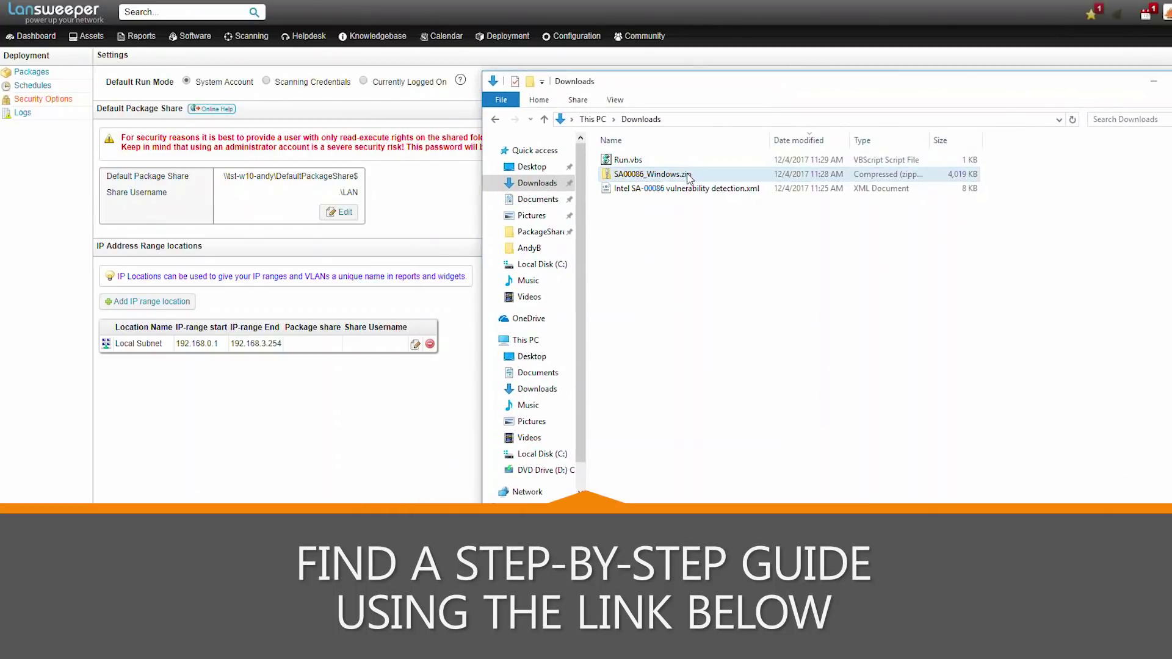
left_click(701, 222)
left_click(708, 193)
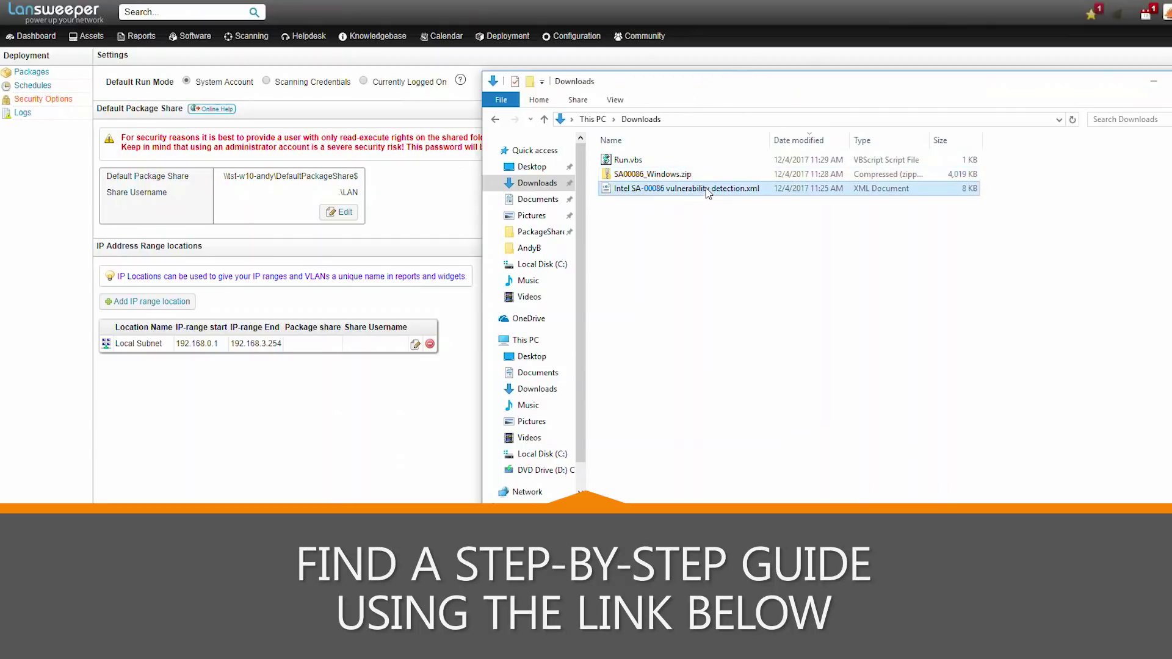
left_click(644, 161)
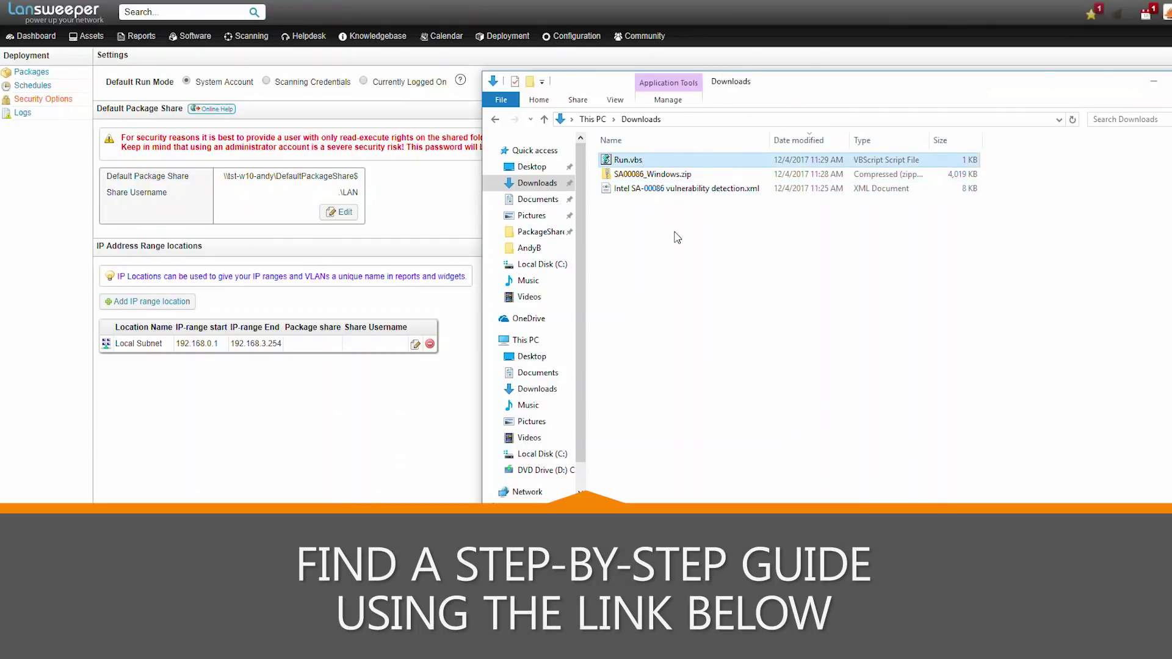
double_click(666, 175)
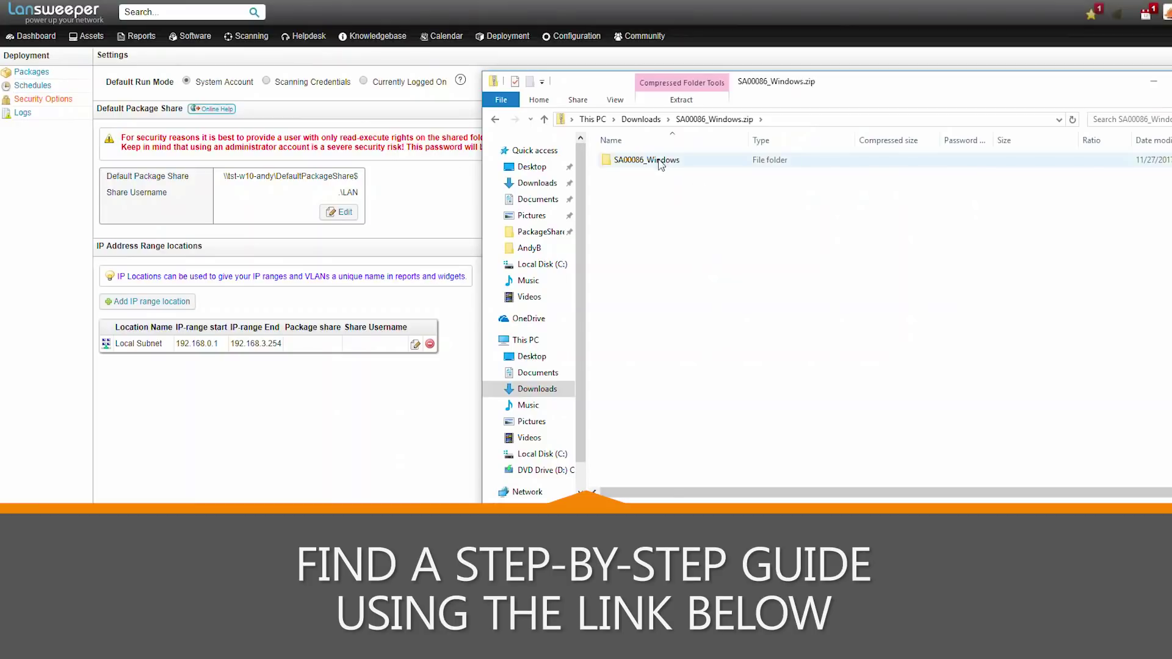
double_click(659, 161)
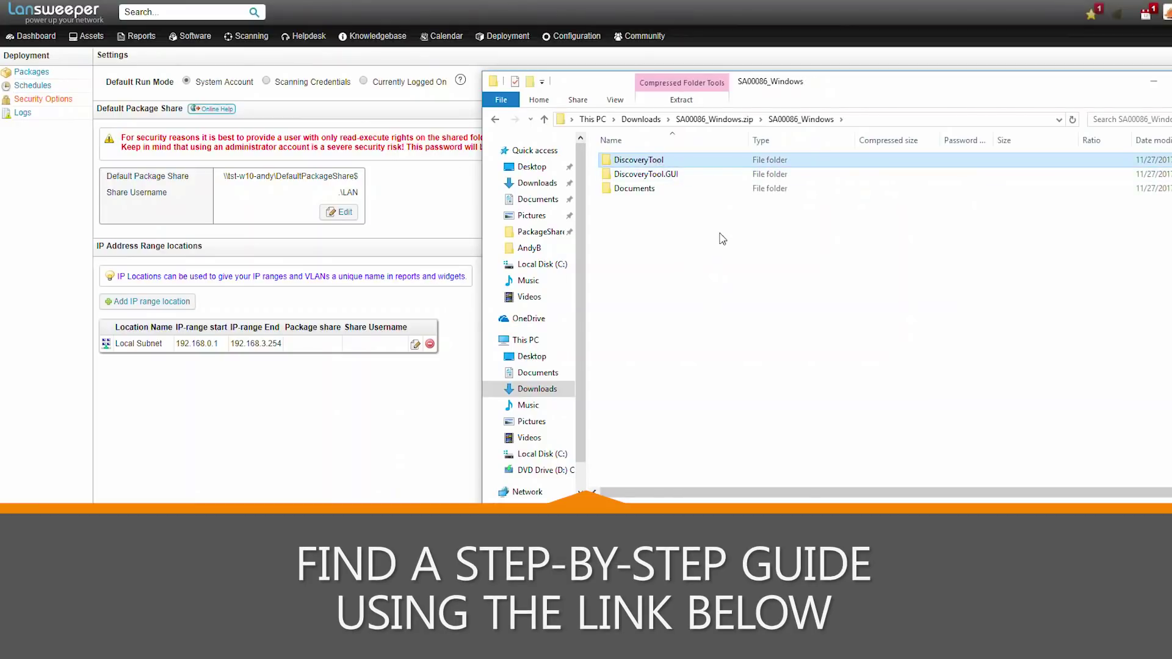
left_click(542, 233)
right_click(705, 267)
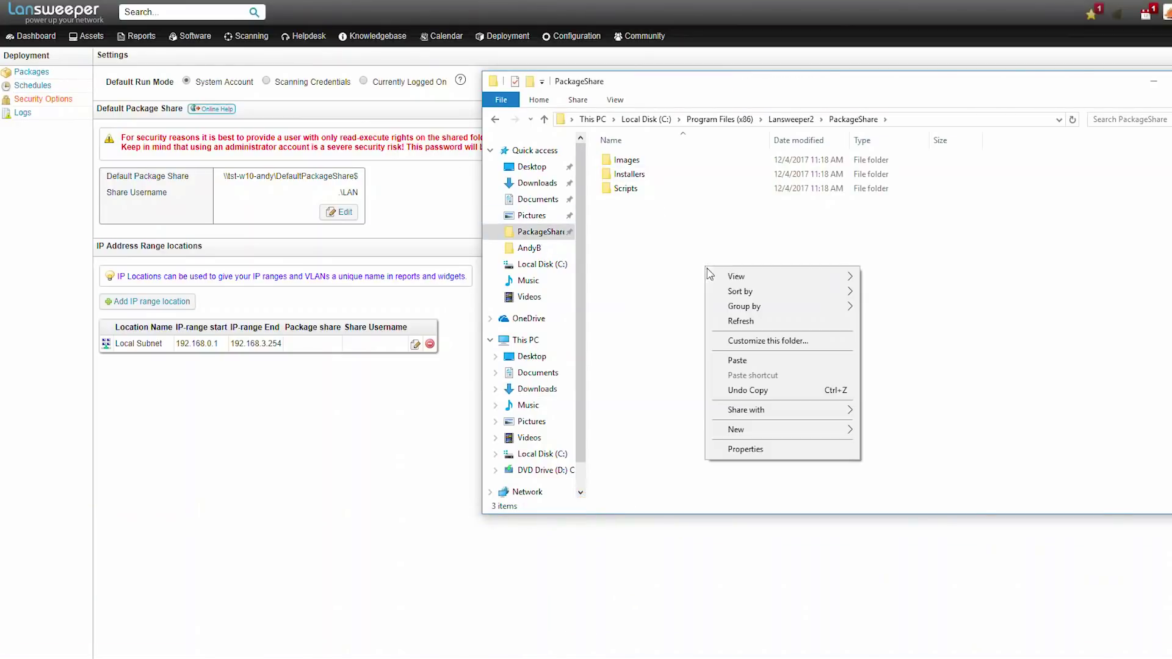
left_click(753, 359)
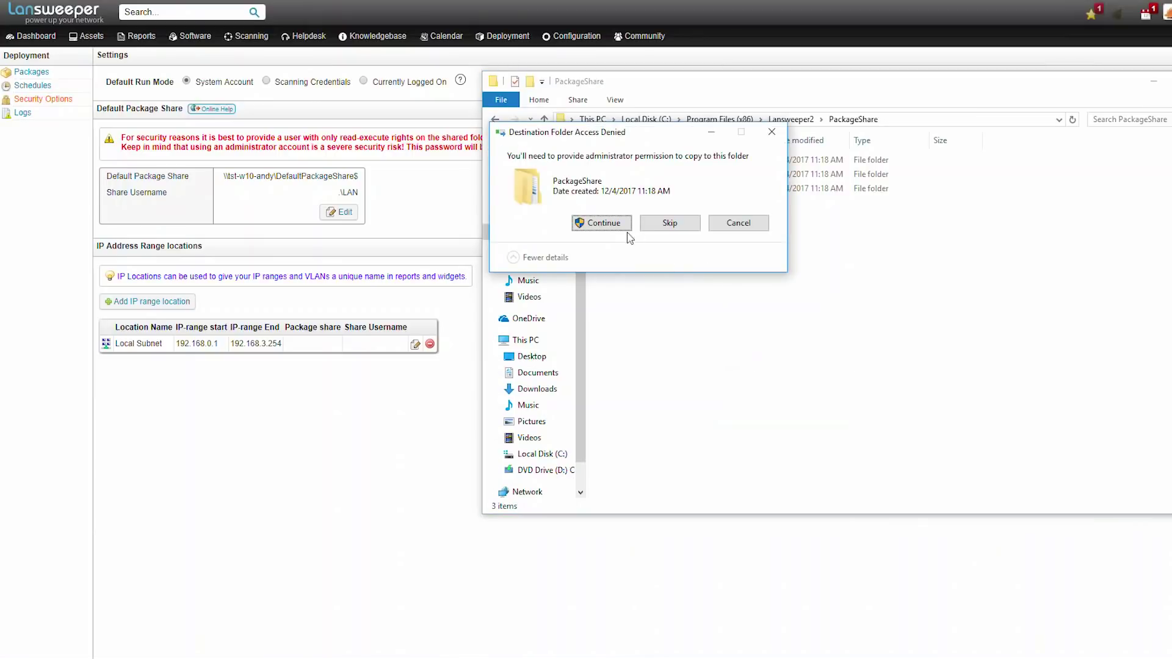
left_click(625, 229)
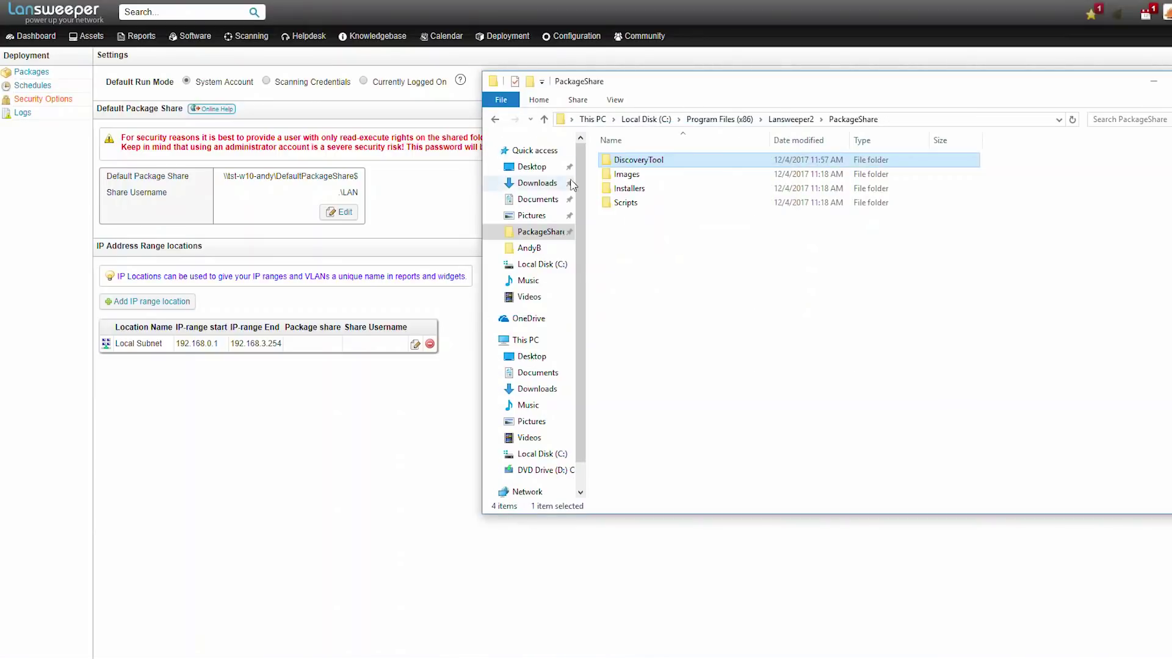
Copy Run.vbs from Downloads into the PackageShare\DiscoveryTool folder
left_click(537, 182)
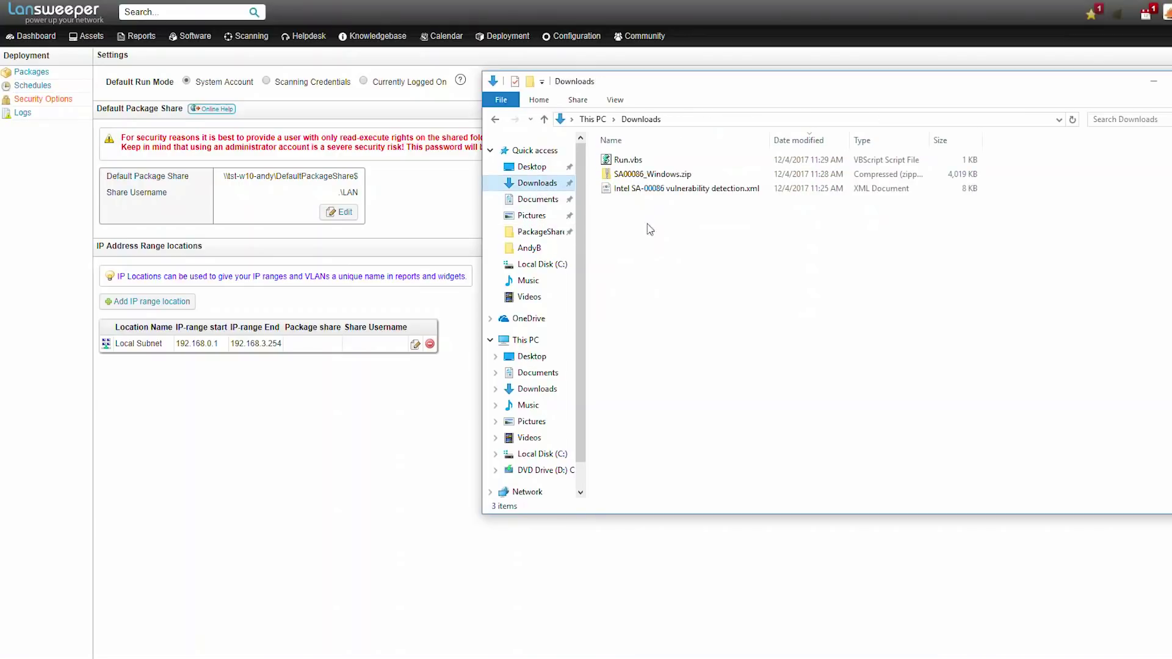
left_click(635, 161)
key("alt+Left")
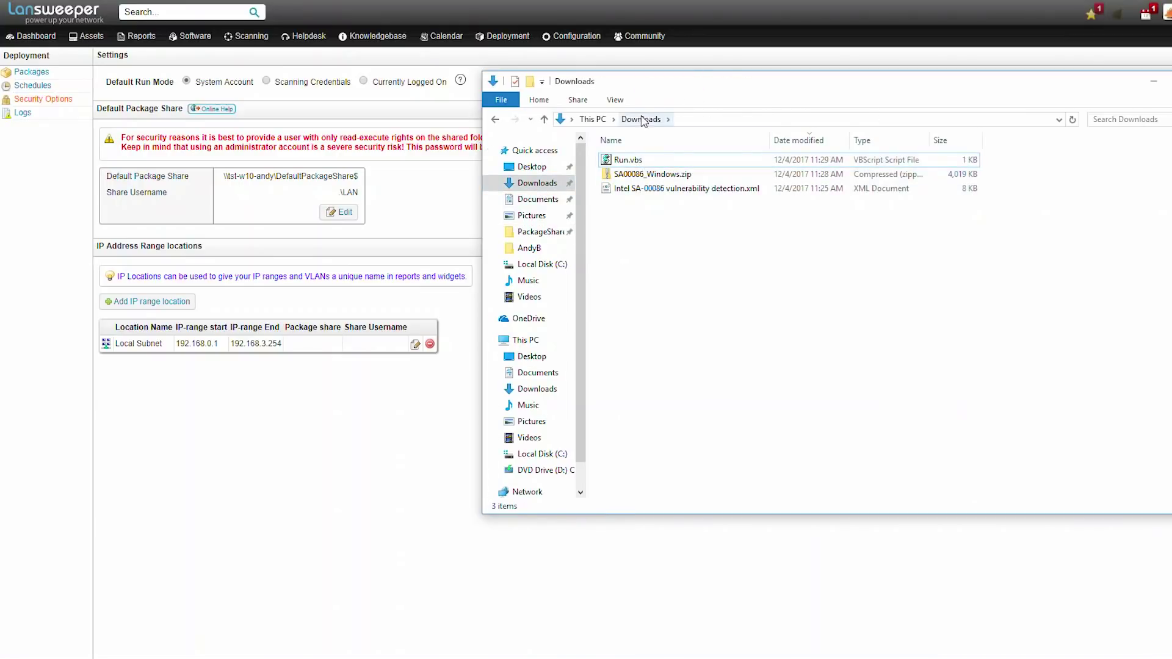
right_click(1097, 415)
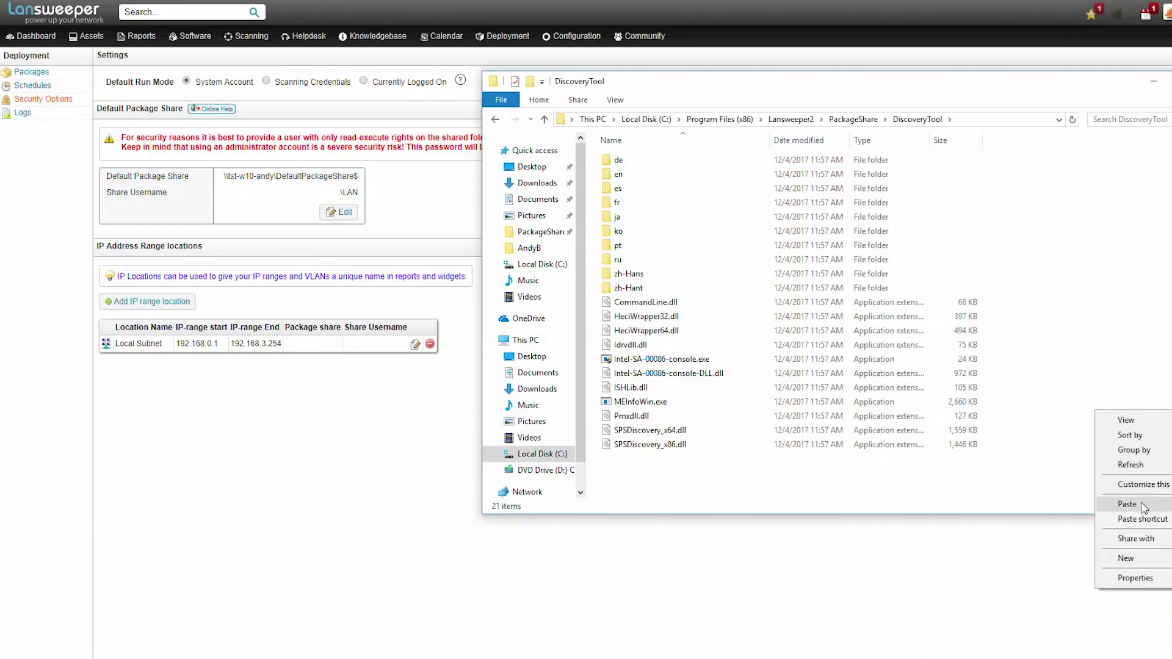
left_click(1123, 496)
left_click(615, 223)
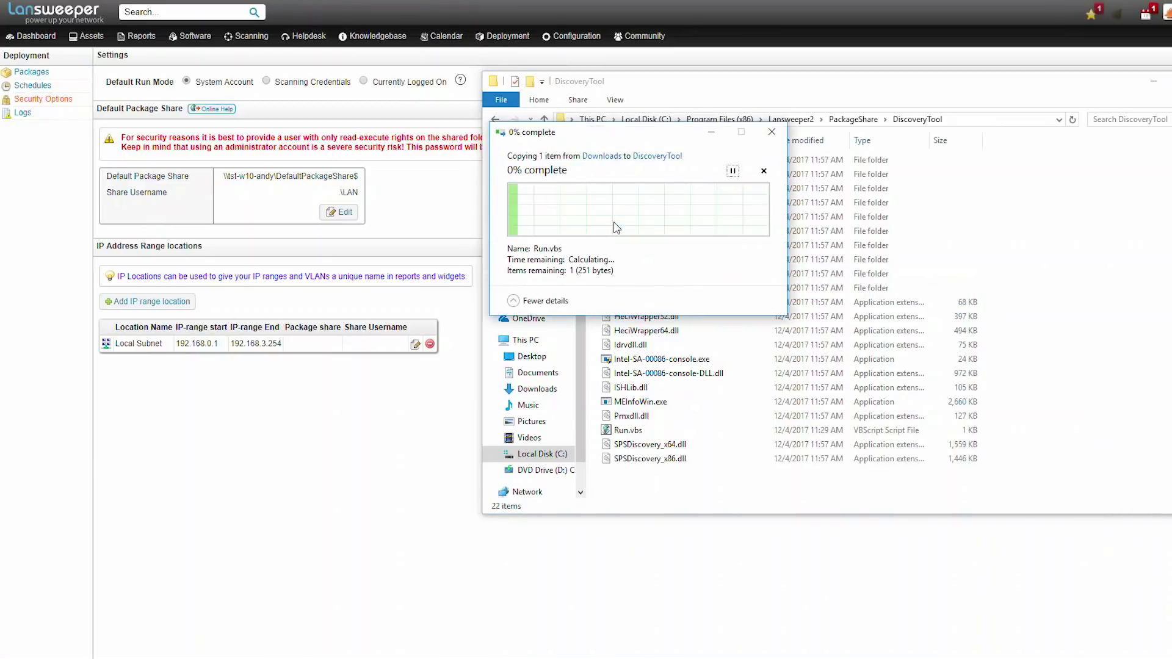
Import the Intel SA-00086 vulnerability detection.xml file as a deployment package
left_click(414, 344)
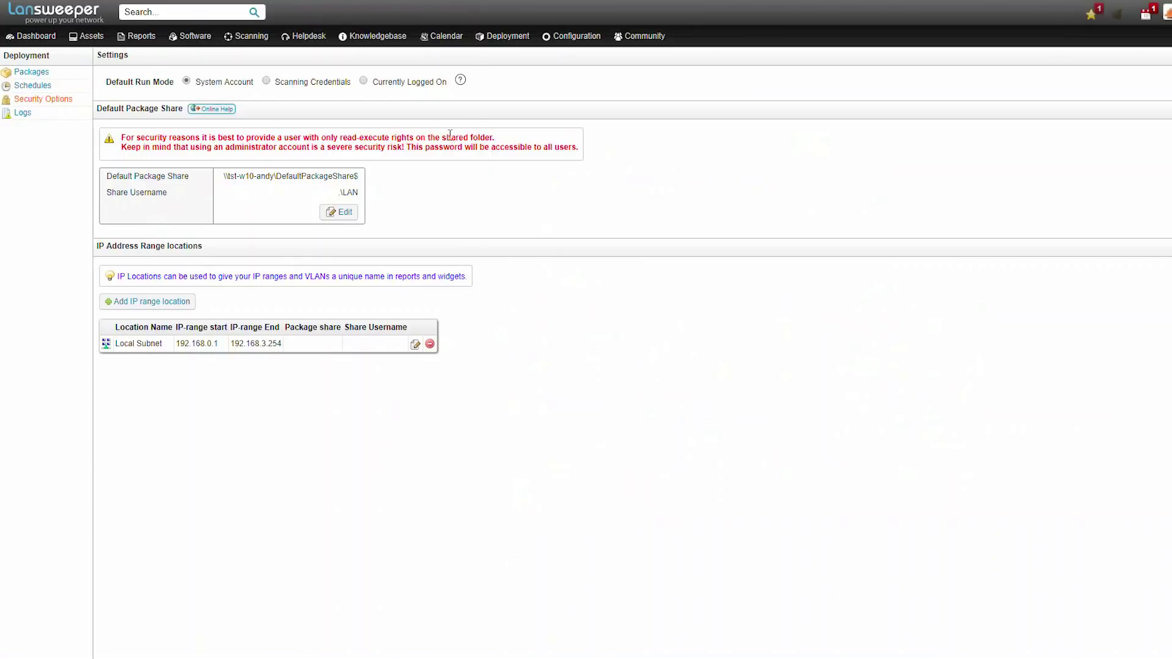
left_click(507, 36)
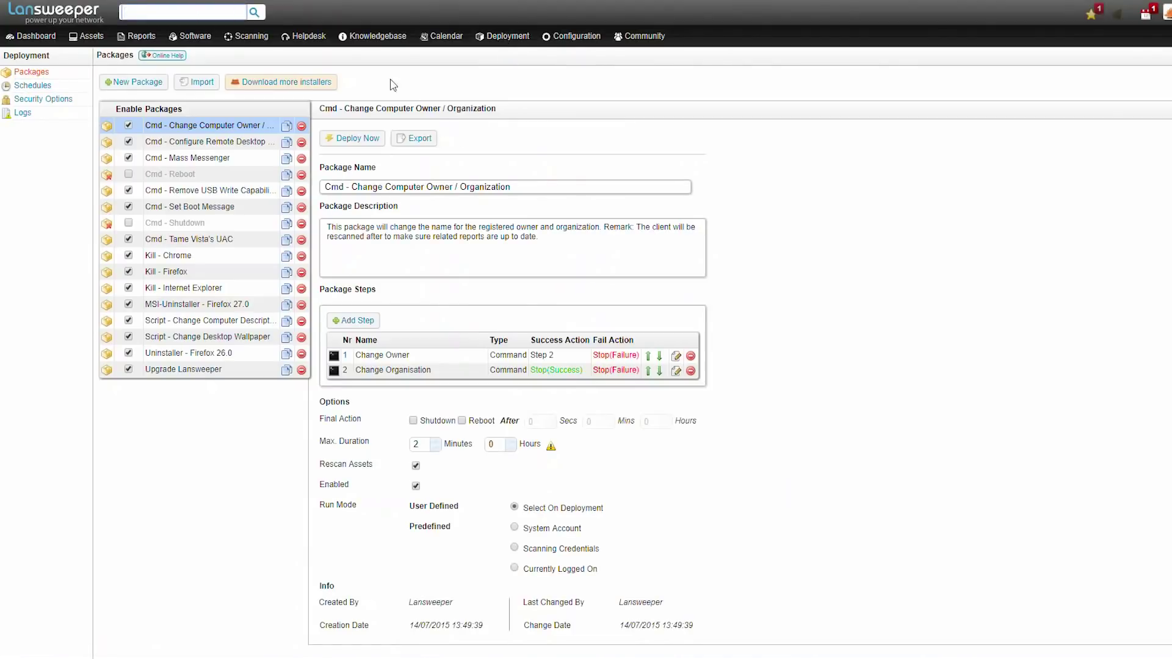
left_click(199, 81)
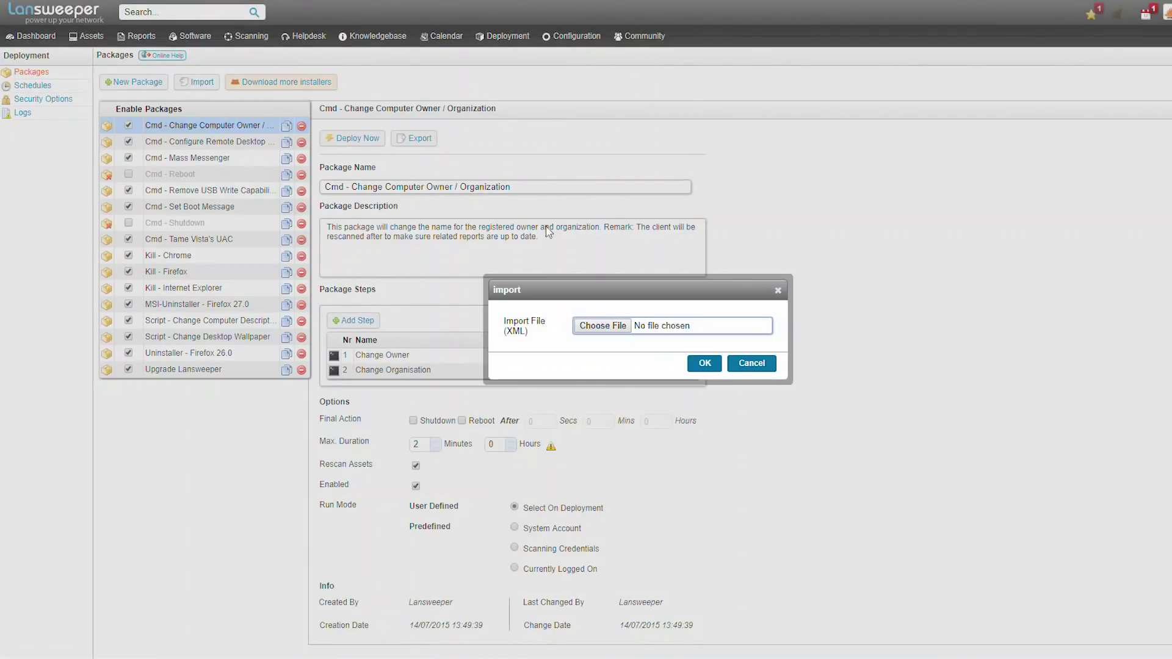
left_click(602, 327)
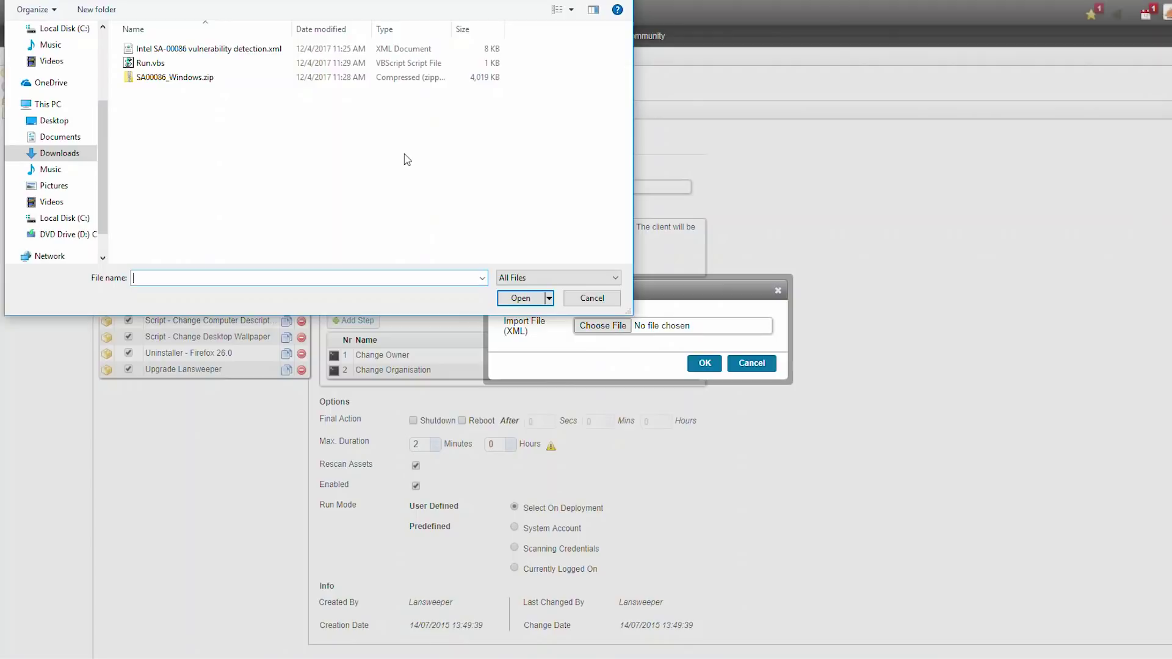
left_click(259, 52)
left_click(522, 299)
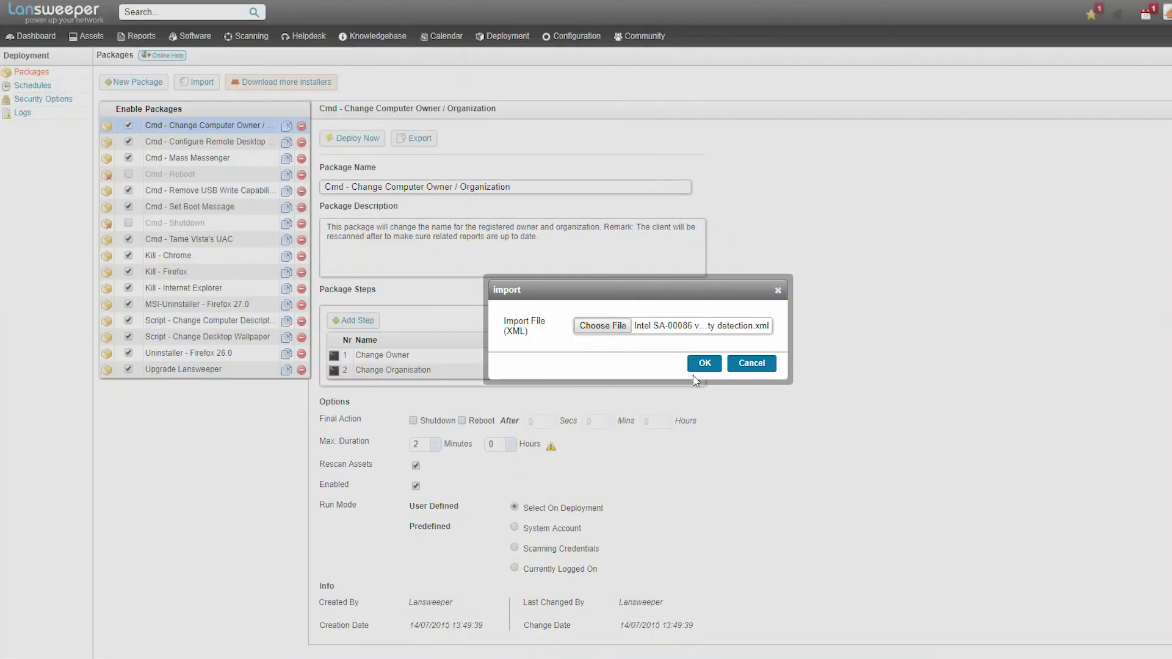
left_click(703, 364)
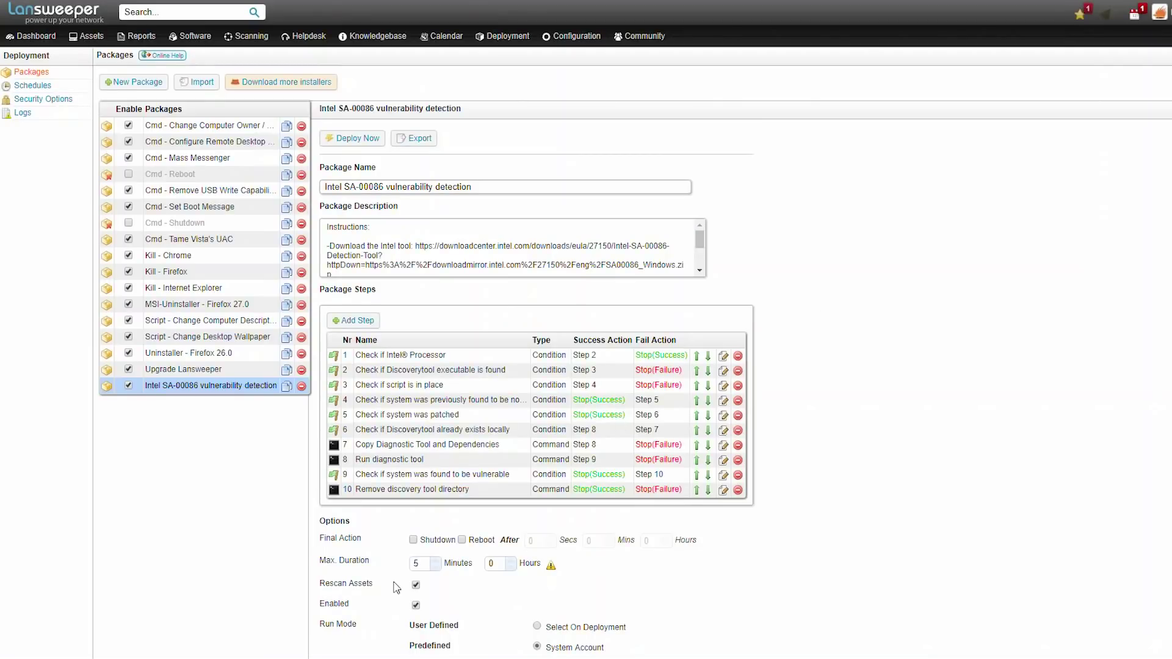
left_click_drag(371, 586, 320, 587)
left_click(386, 588)
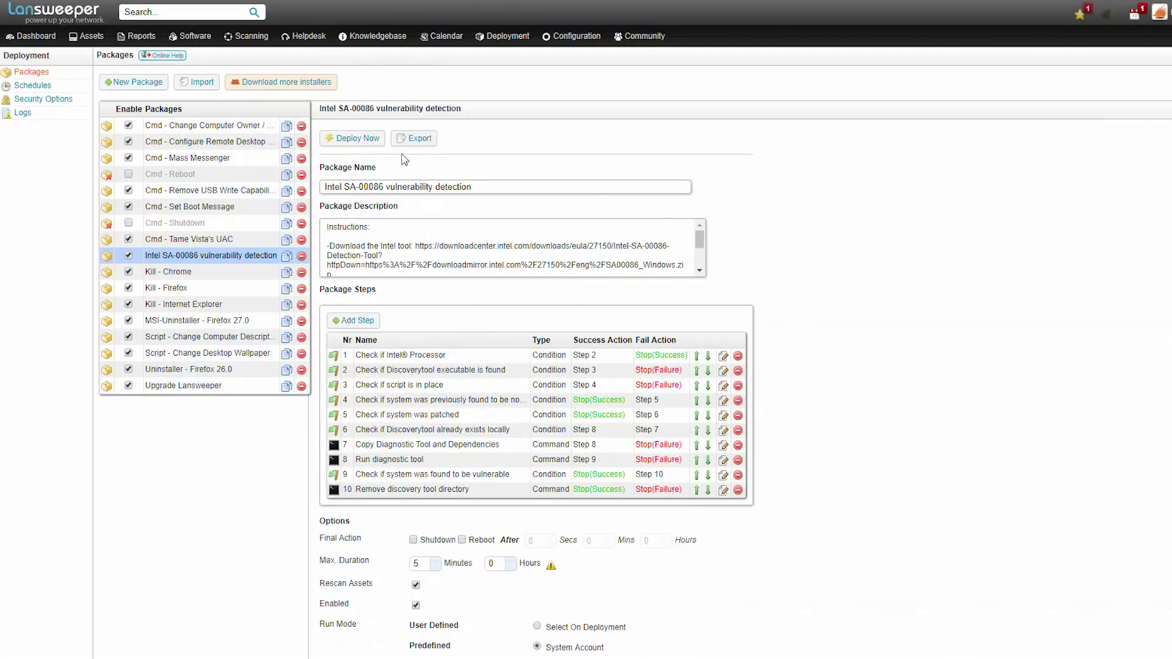
Deploy the Intel SA-00086 package to the Default group, then check its Installer Logs
left_click(357, 139)
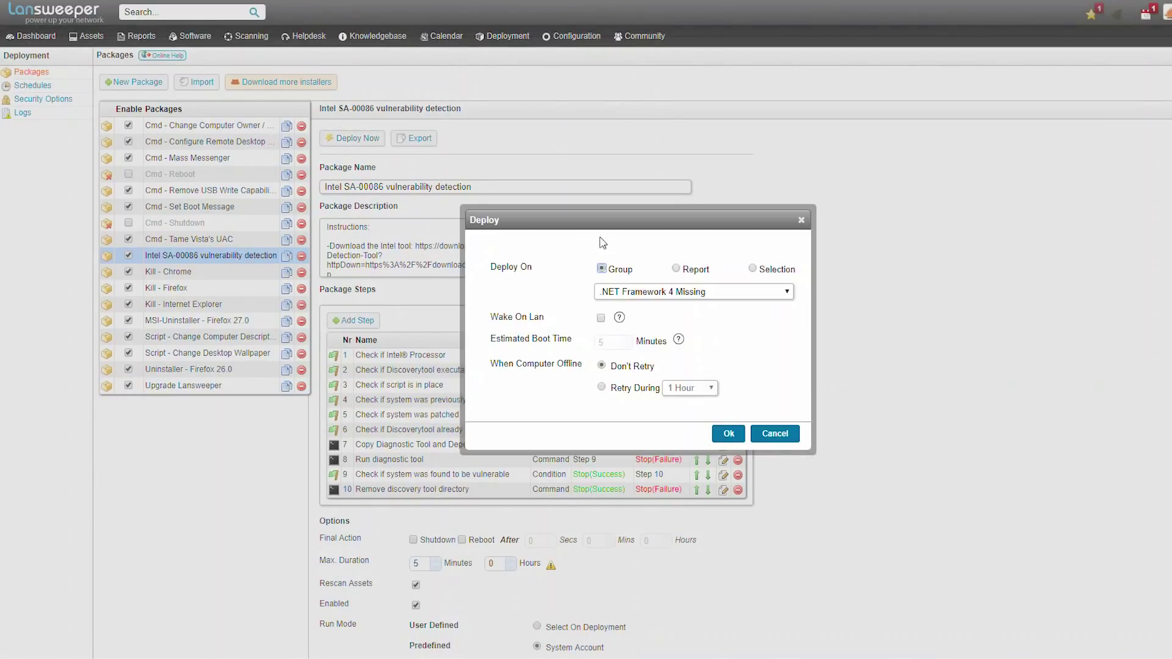
left_click(717, 293)
left_click(670, 340)
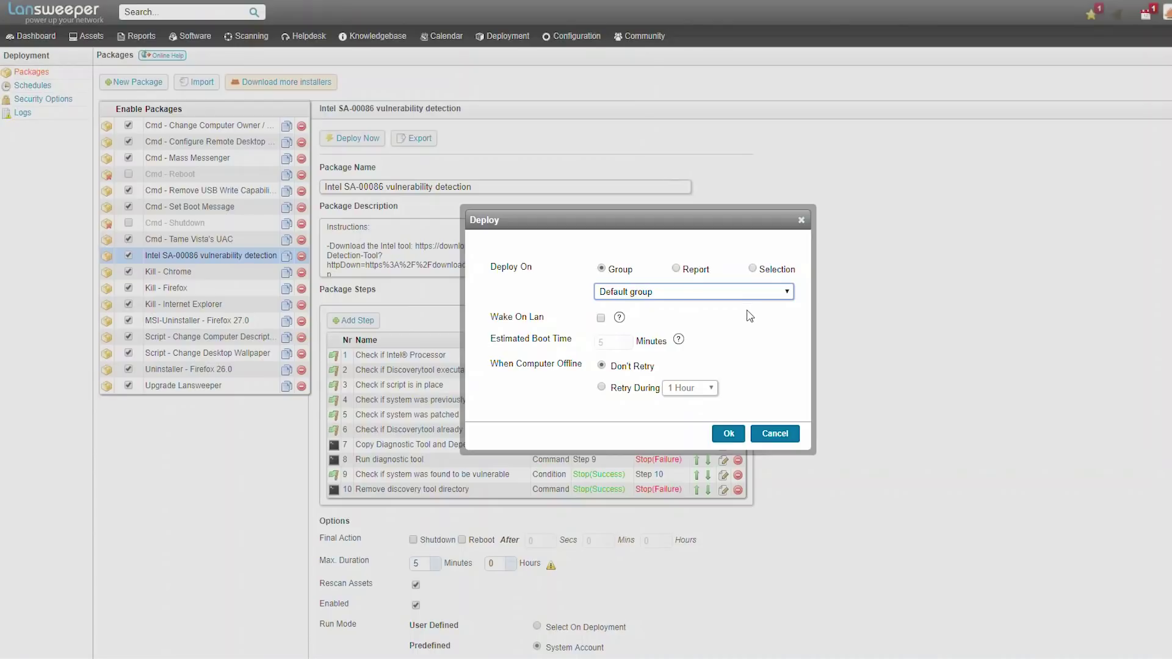
left_click(730, 433)
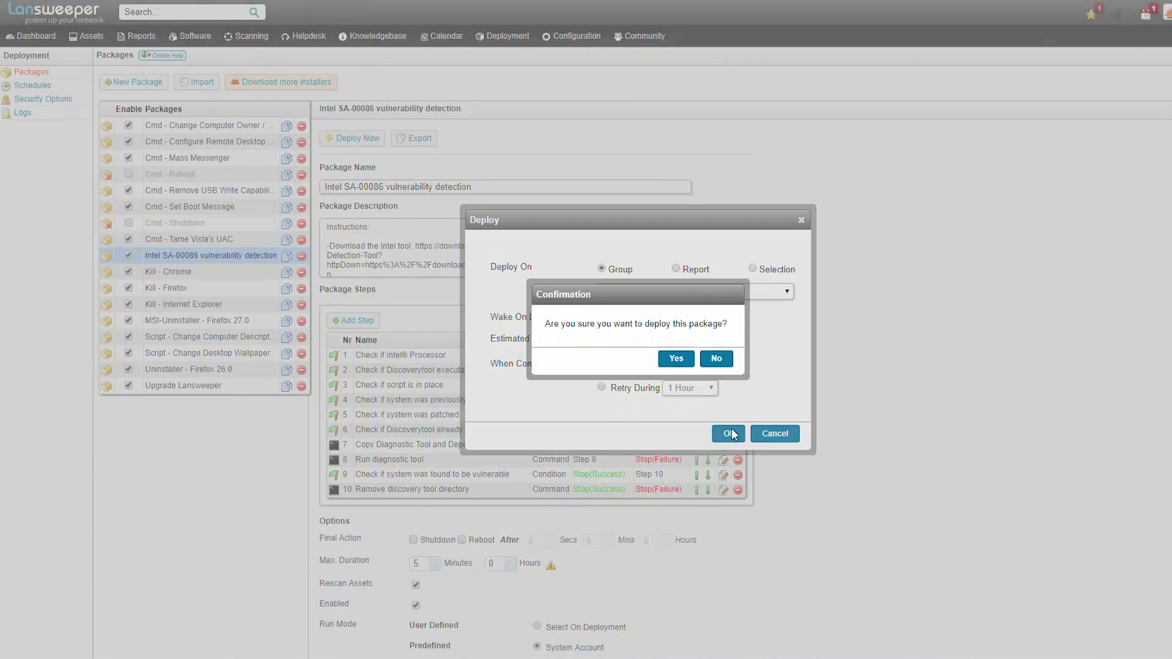
left_click(691, 358)
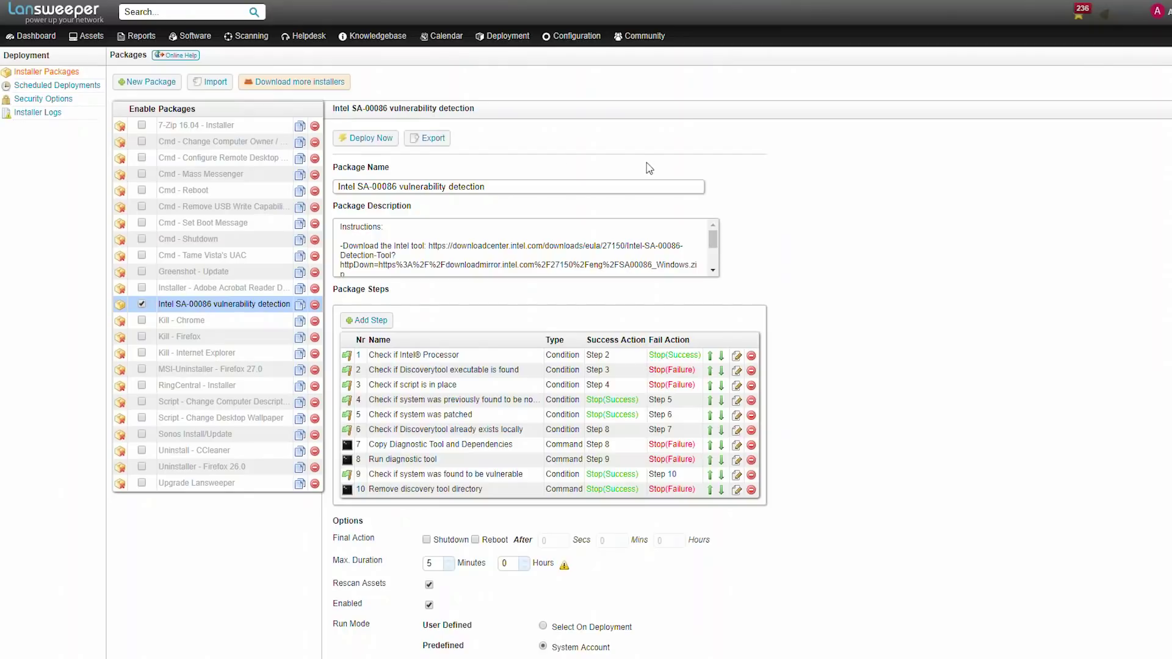
left_click(38, 113)
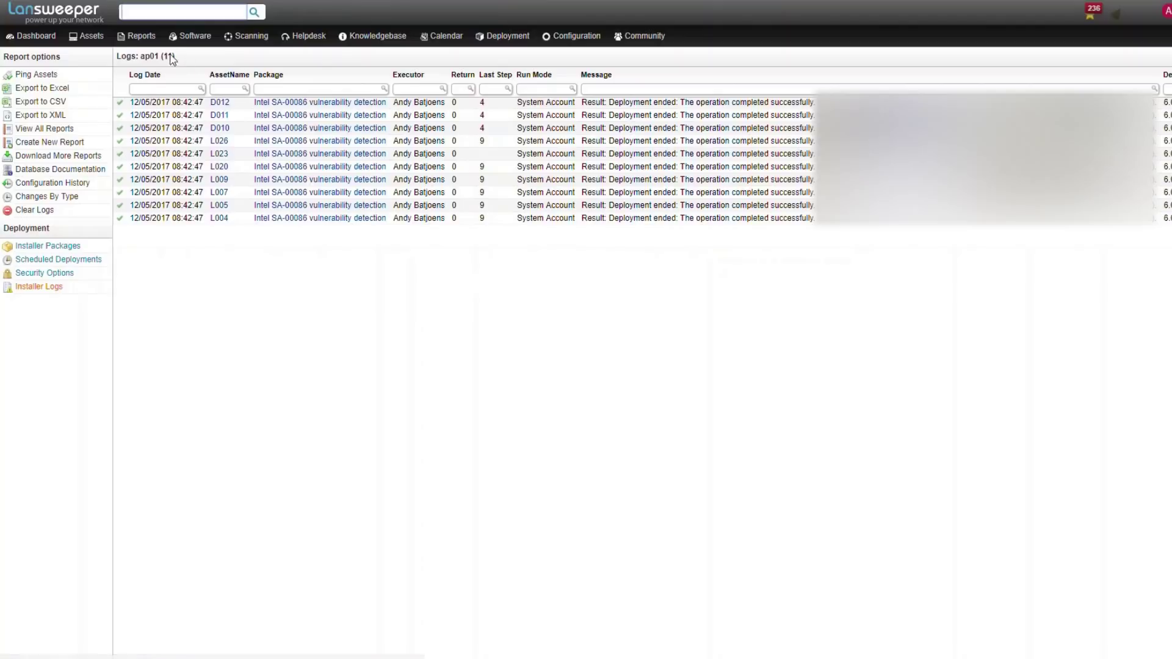
mouse_move(140, 39)
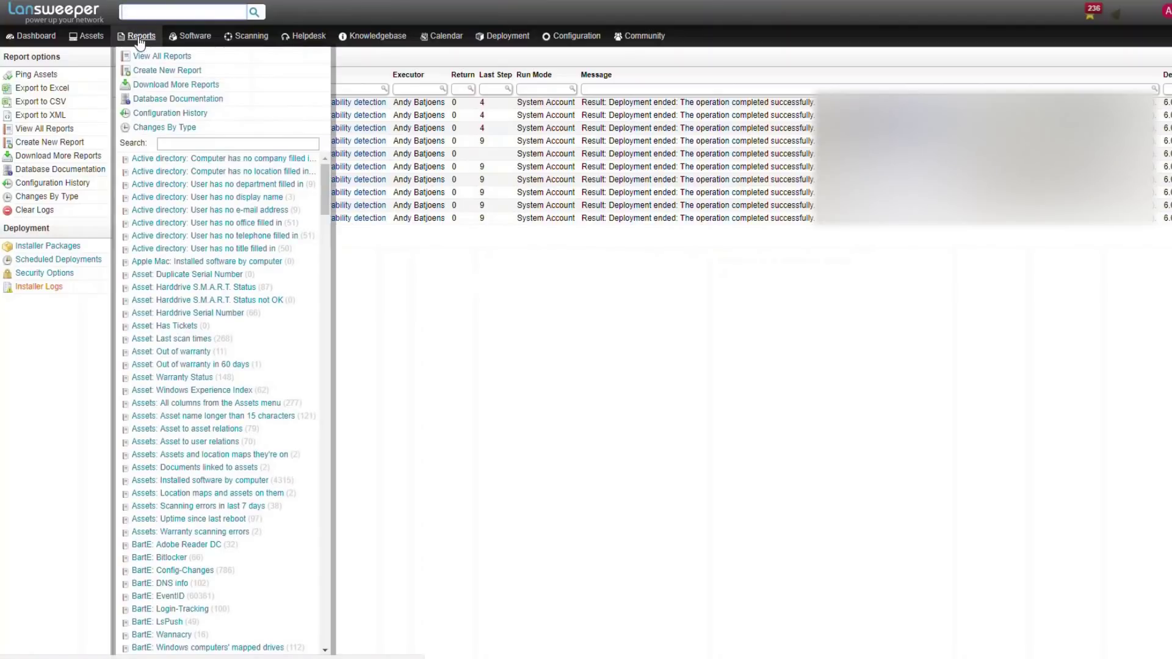
Create the Intel-SA-00086_Detection_Results report from the prepared SQL query, then save and run it
left_click(150, 71)
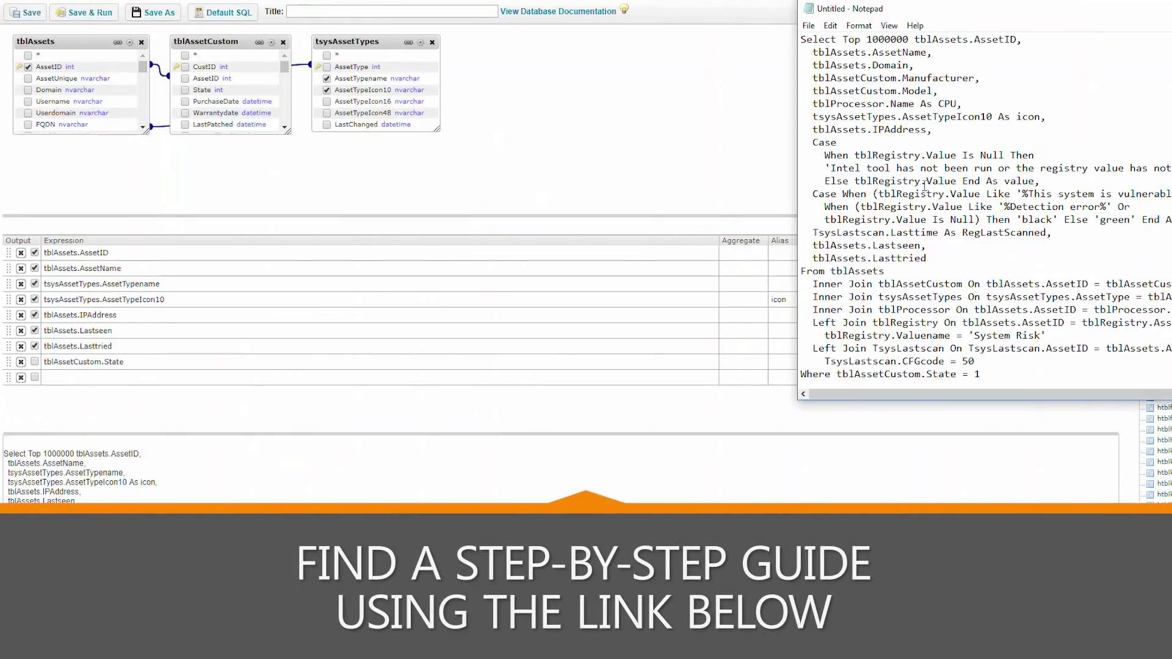
left_click_drag(801, 39, 1032, 375)
key("ctrl+a")
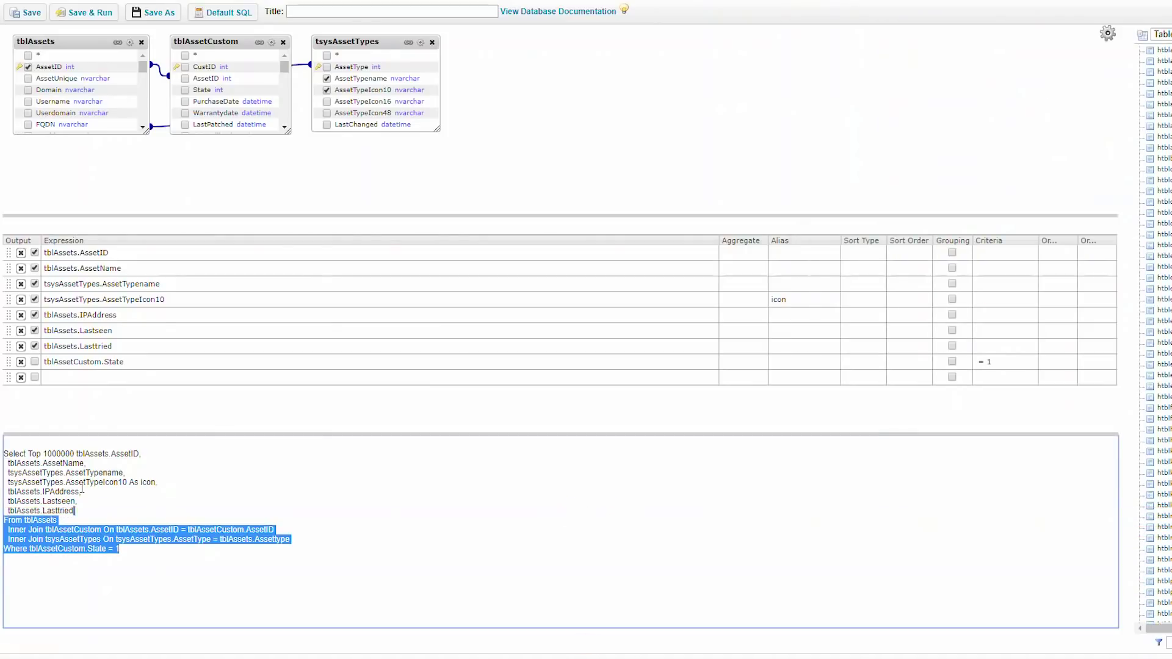
key("ctrl+v")
left_click(336, 11)
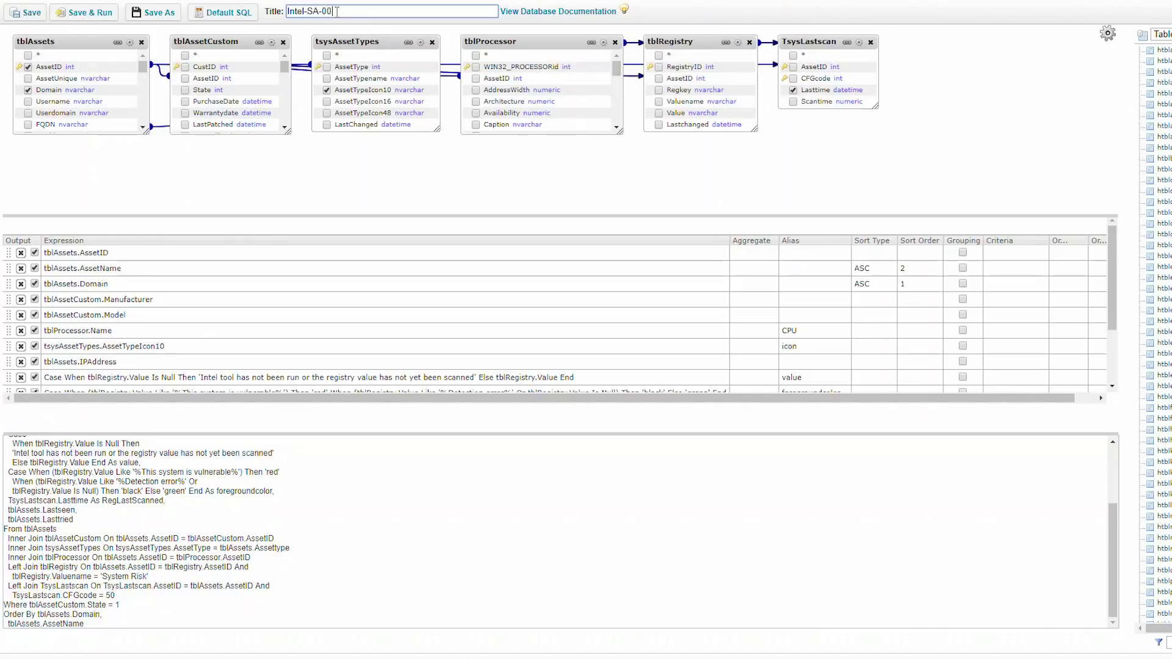
left_click(90, 12)
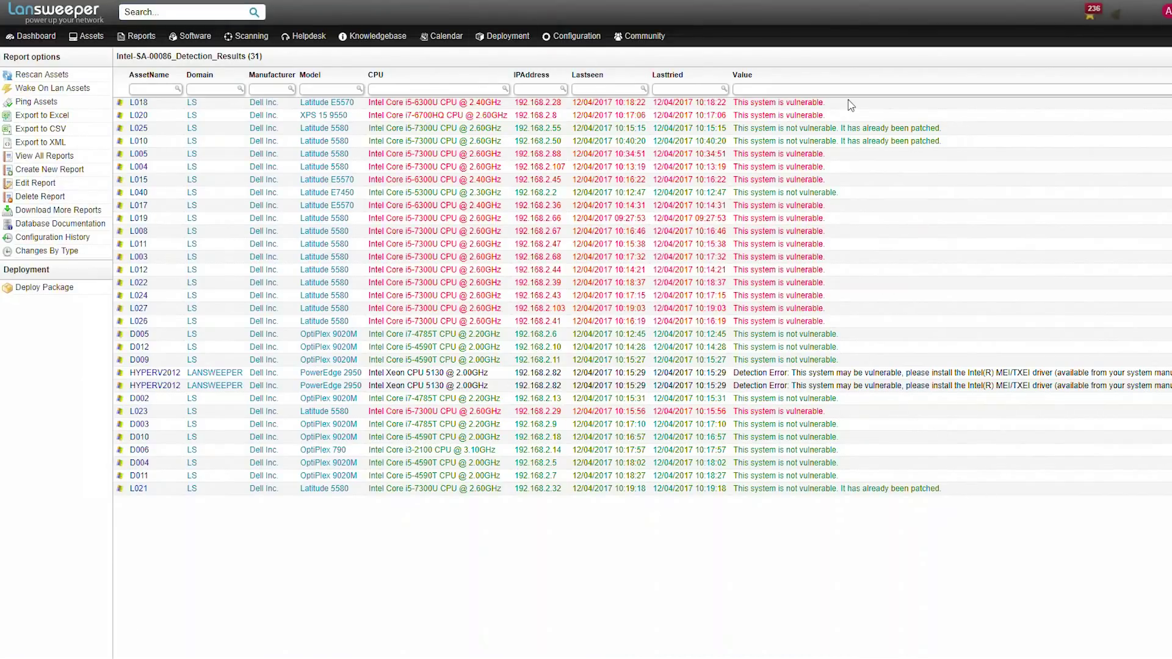
triple_click(751, 102)
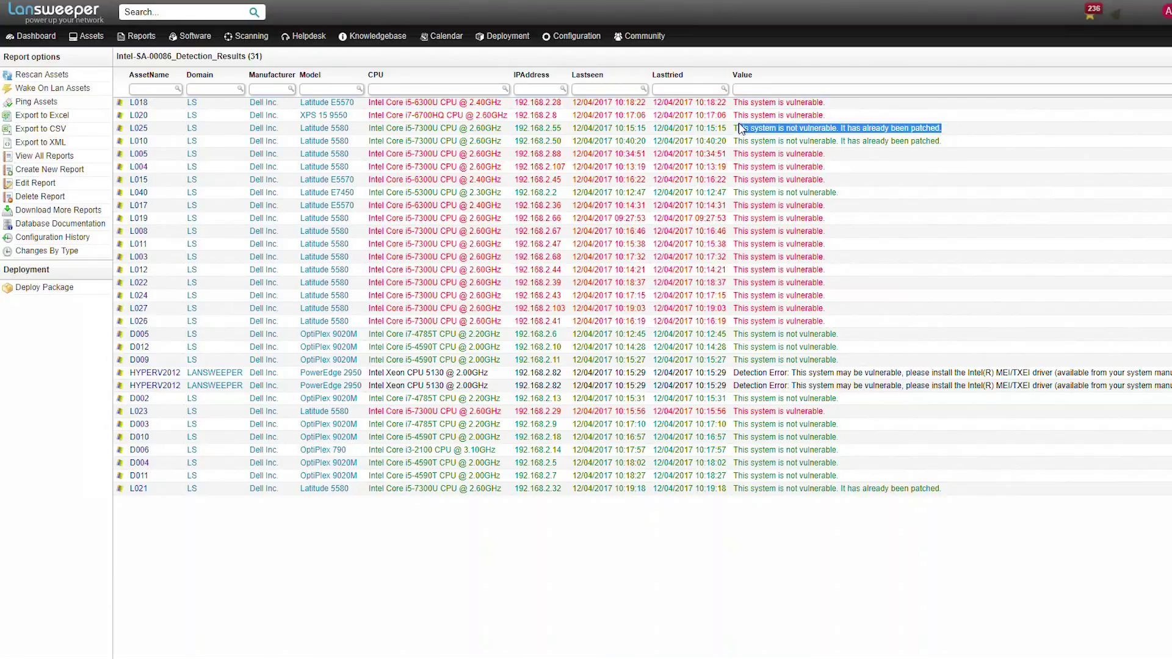
left_click_drag(854, 194, 735, 193)
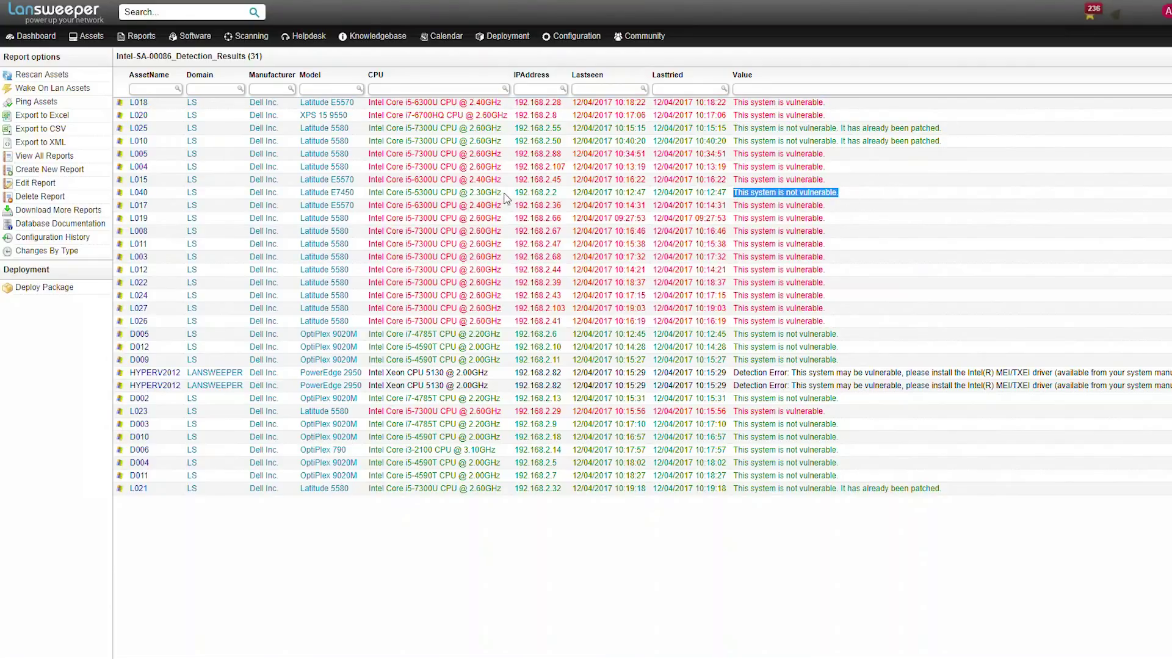
left_click_drag(503, 194, 371, 195)
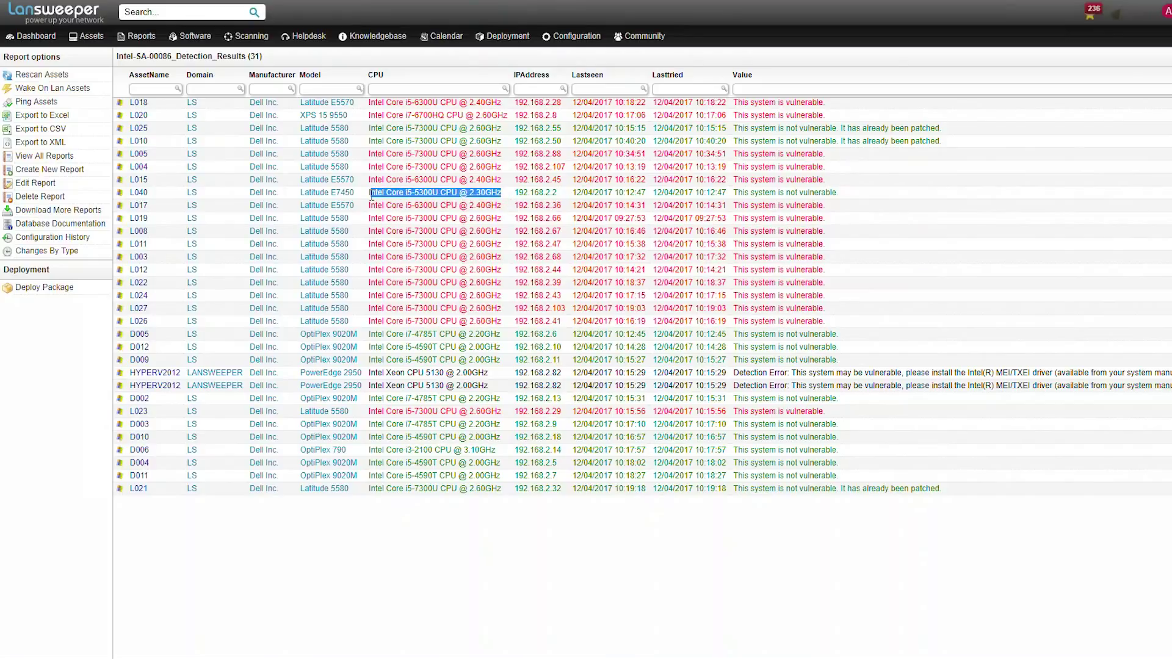
left_click(908, 289)
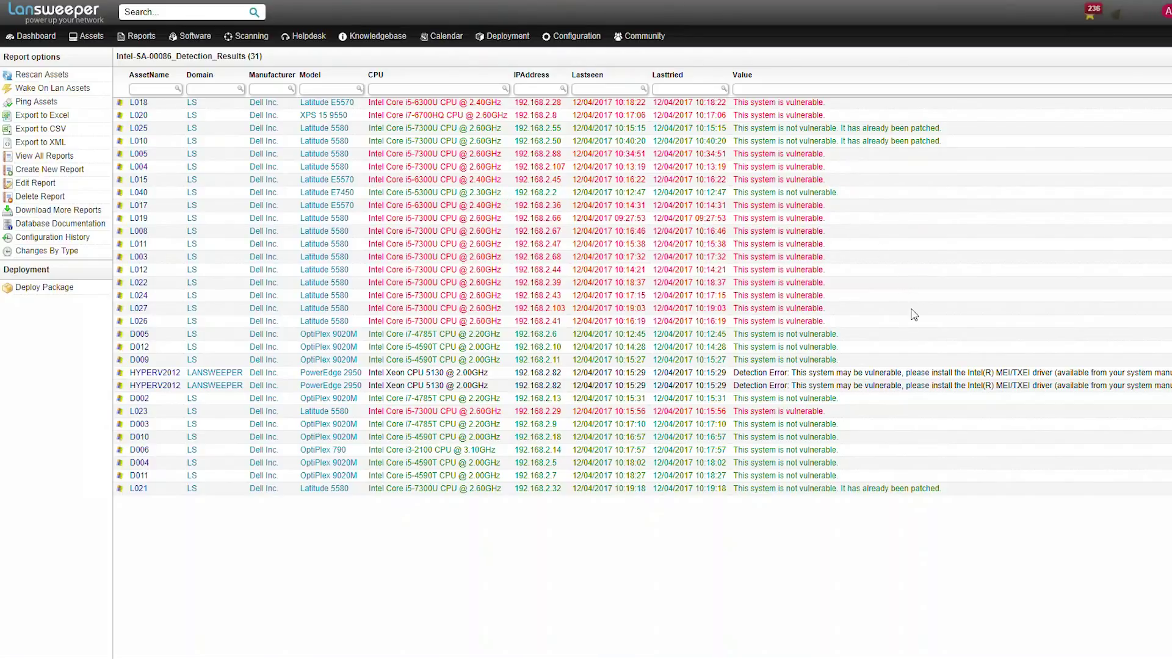
triple_click(920, 373)
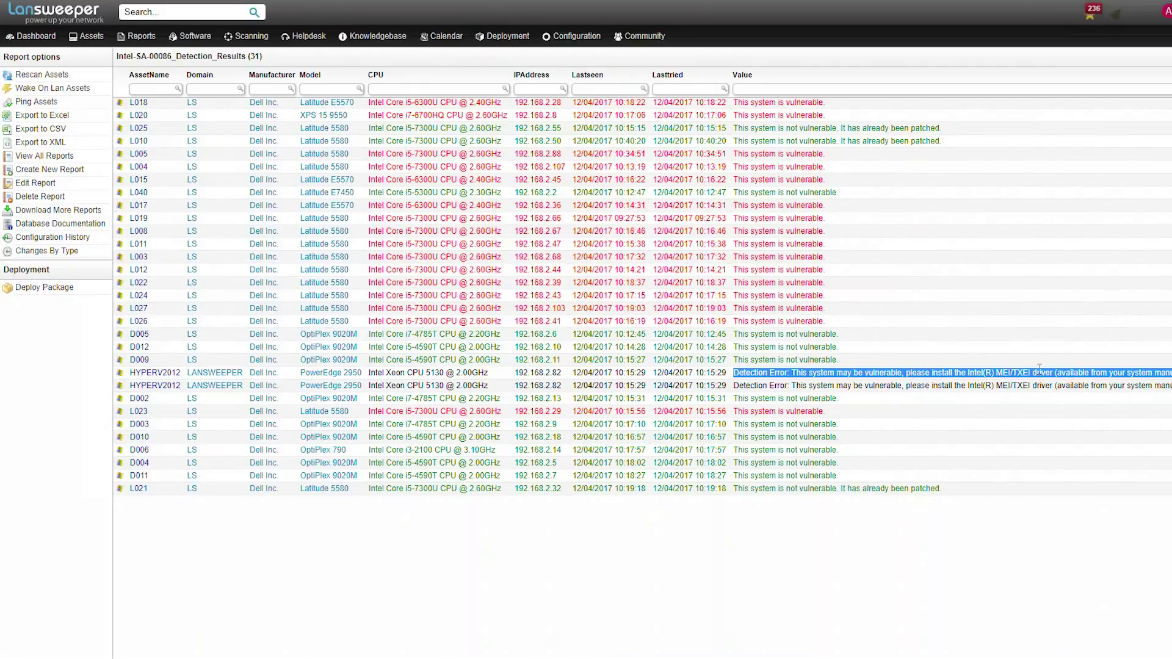
left_click(1162, 339)
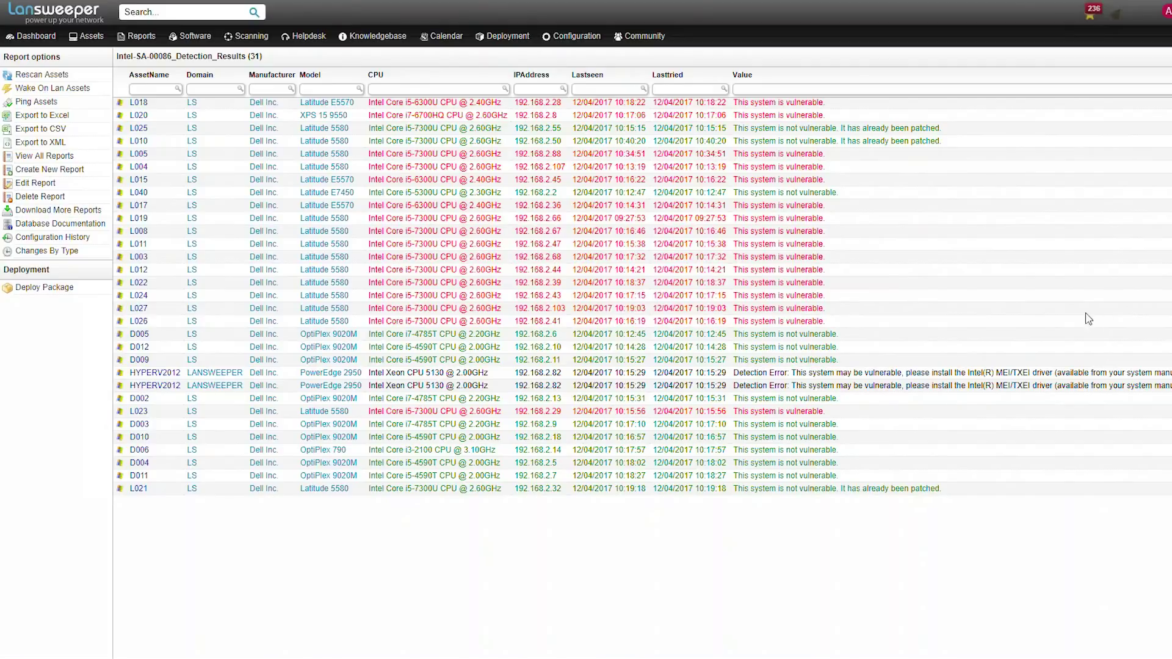